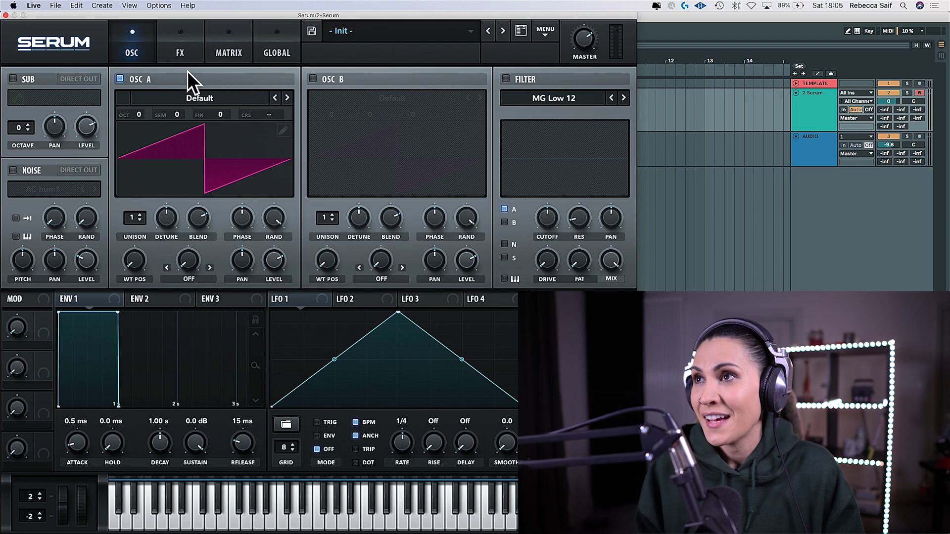
Step: Load the Analog > Analog_BD_Sin wavetable into OSC A and close the Serum window
click(203, 99)
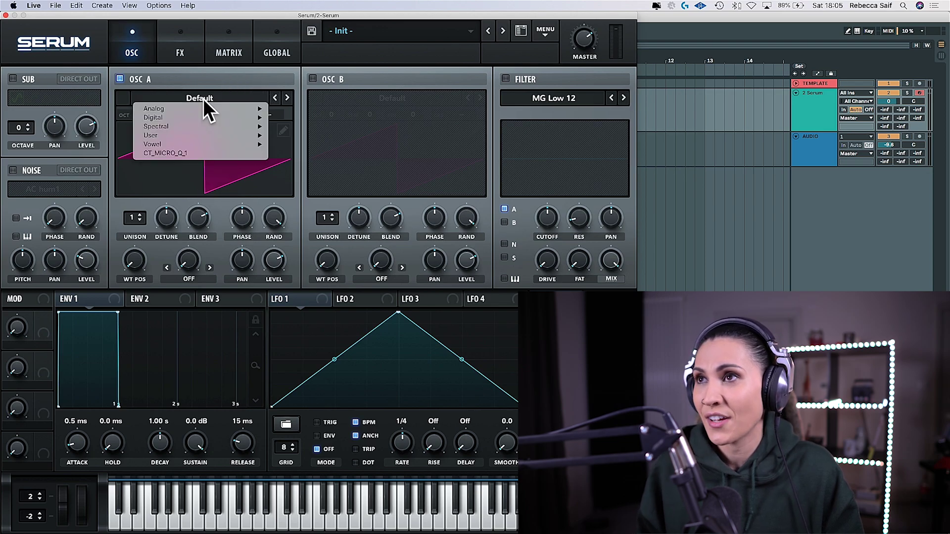
mouse_move(198, 108)
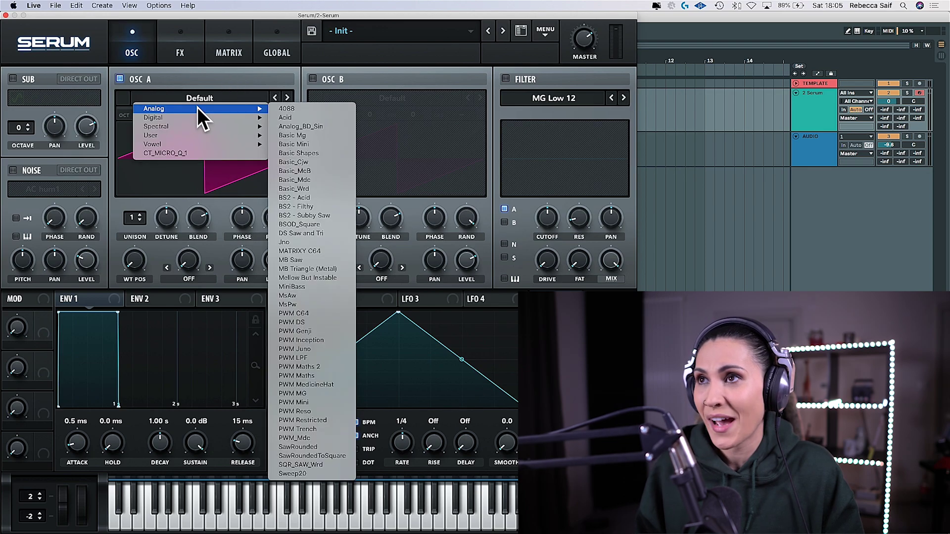
click(307, 127)
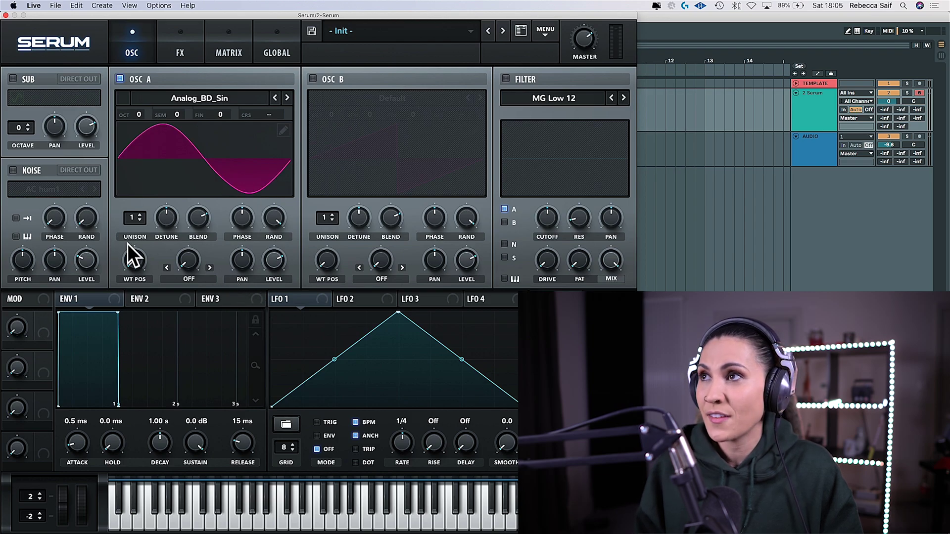
click(6, 16)
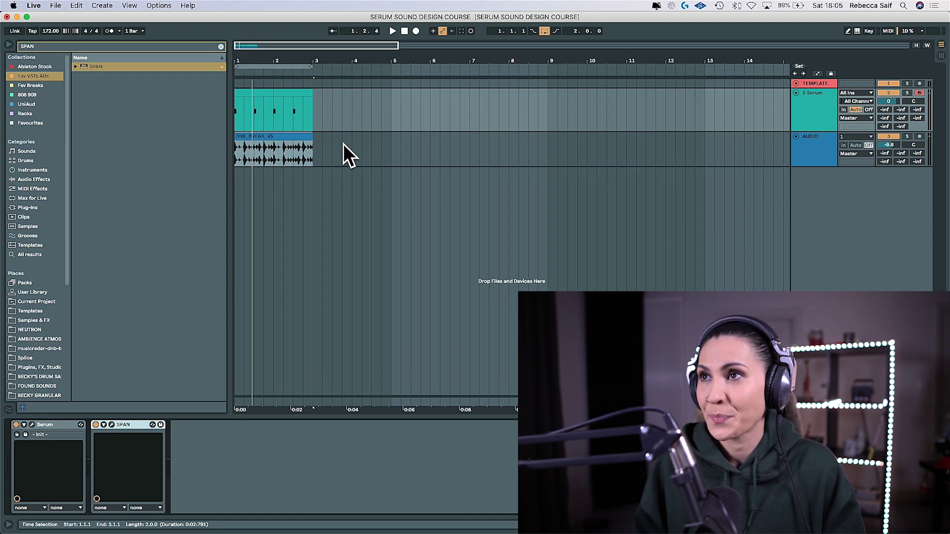
Step: Open the SPAN analyzer window and play the sine to see its spectrum peak near 300 Hz
key(space)
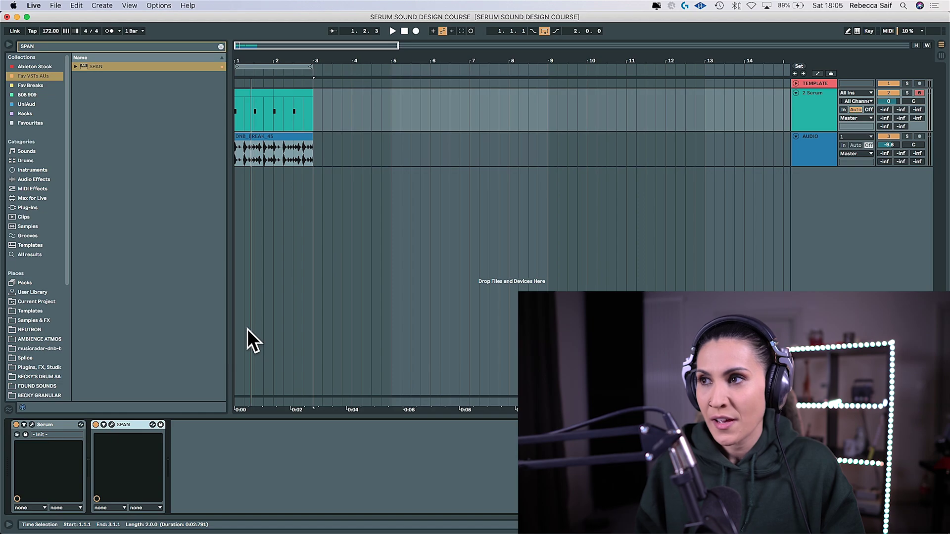
click(111, 425)
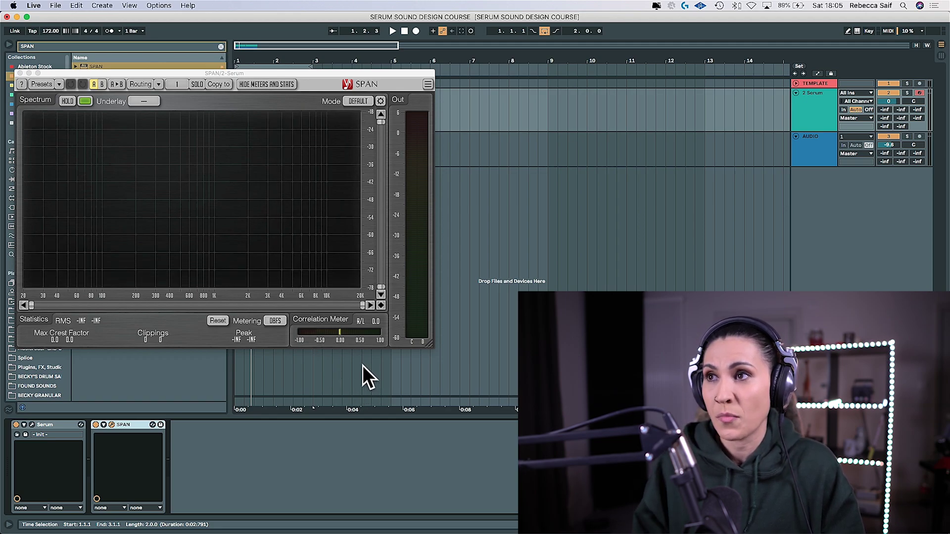
key(space)
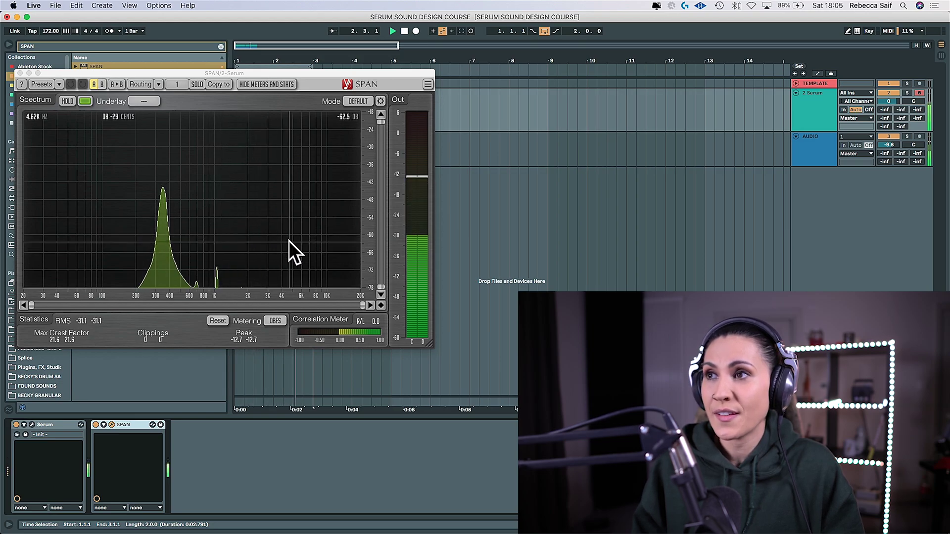
key(space)
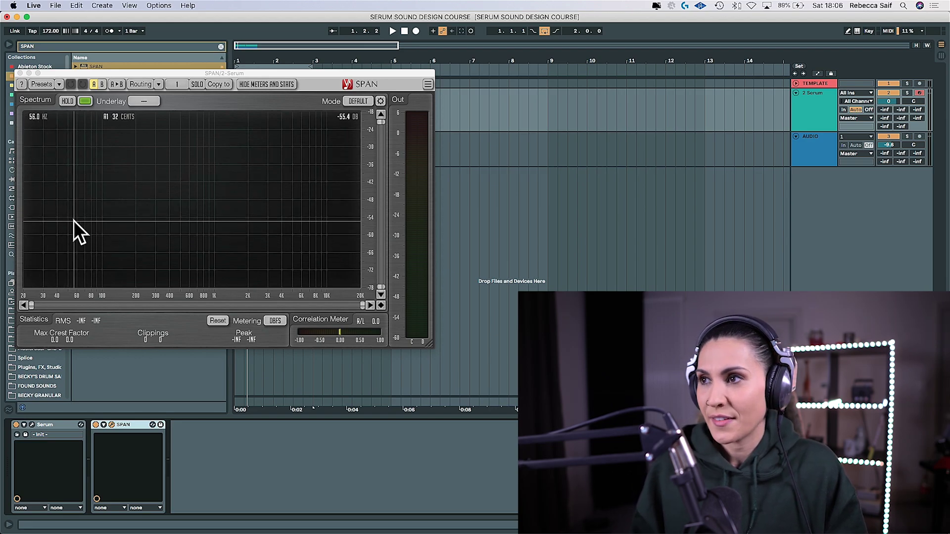
Step: Drop OSC A to octave -3 and play to confirm the spectrum now peaks below 100 Hz
click(32, 424)
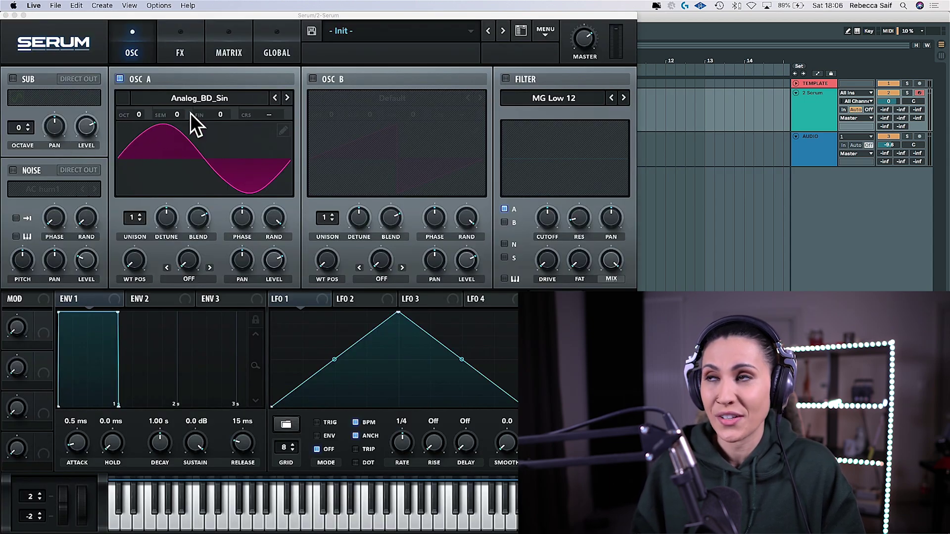
drag(138, 115, 146, 175)
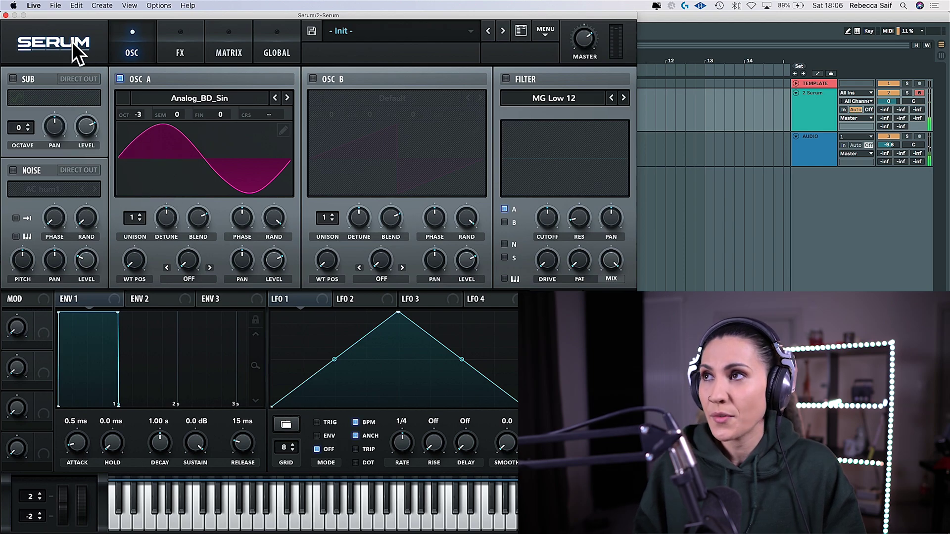
click(6, 16)
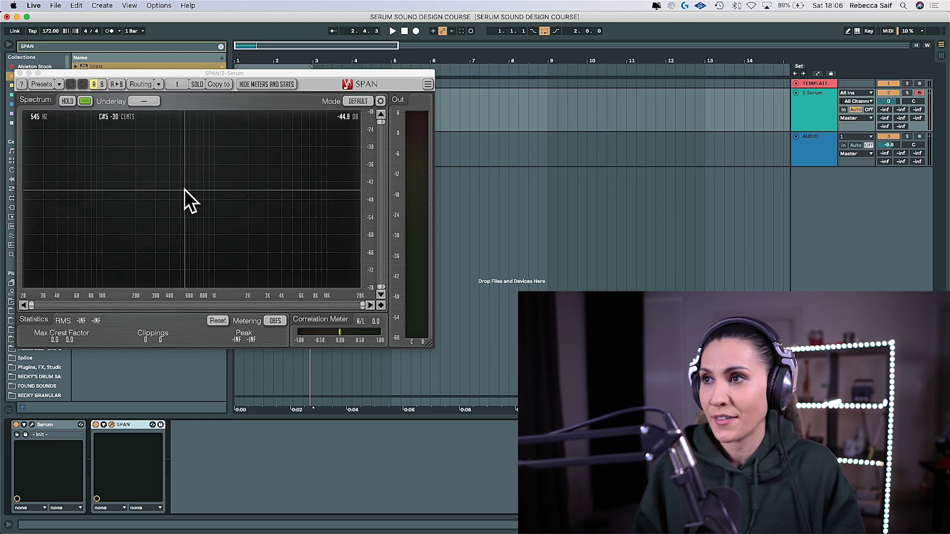
key(space)
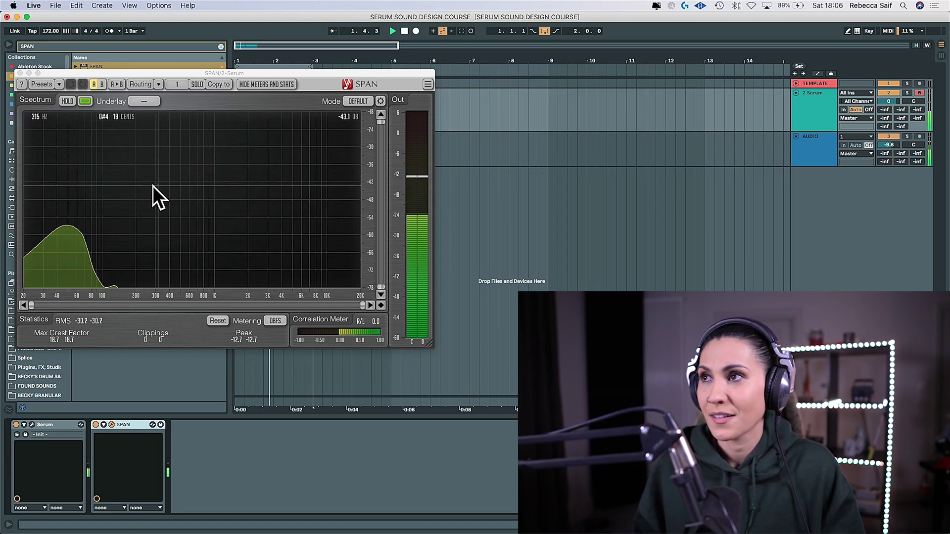
key(space)
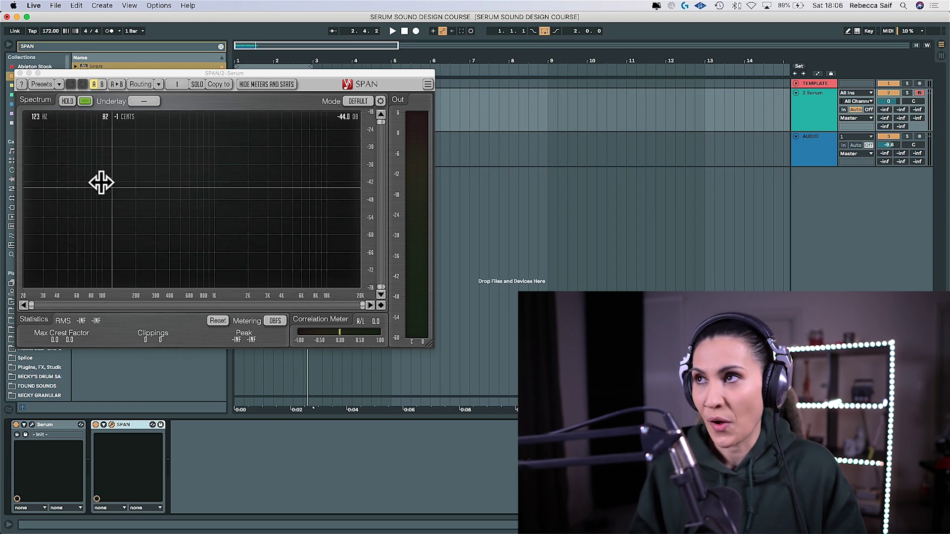
click(31, 426)
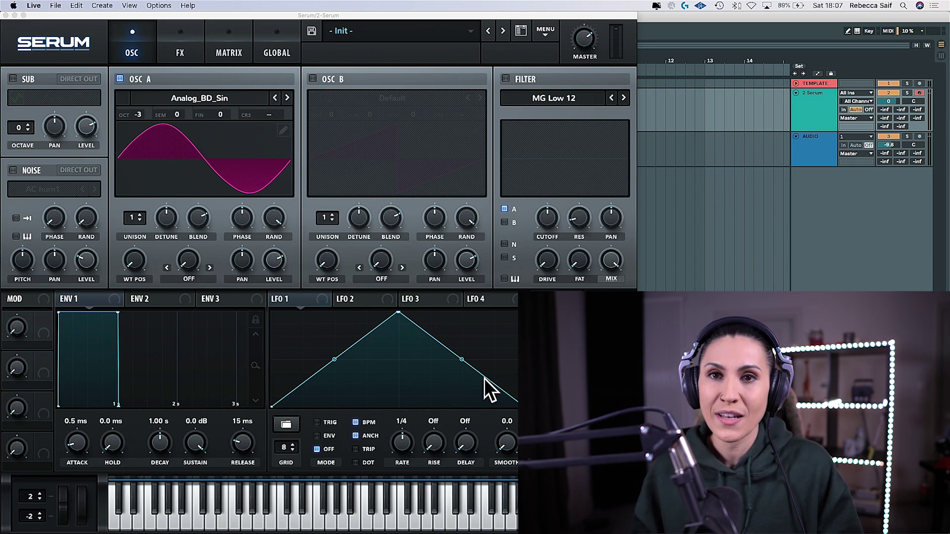
Step: Shape LFO 1 into a free-running 6.2 Hz exponential decay routed to OSC A's coarse pitch
click(314, 304)
drag(399, 314, 235, 270)
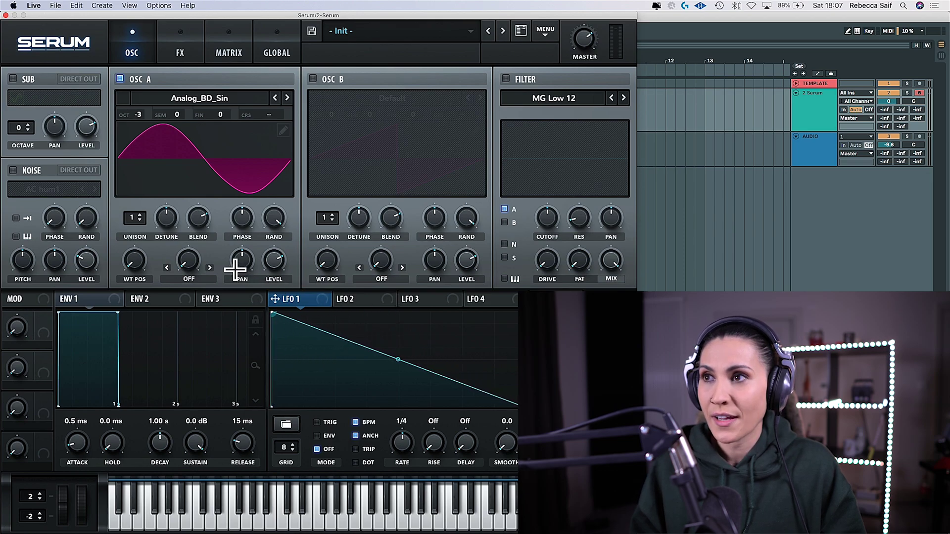
drag(399, 359, 401, 378)
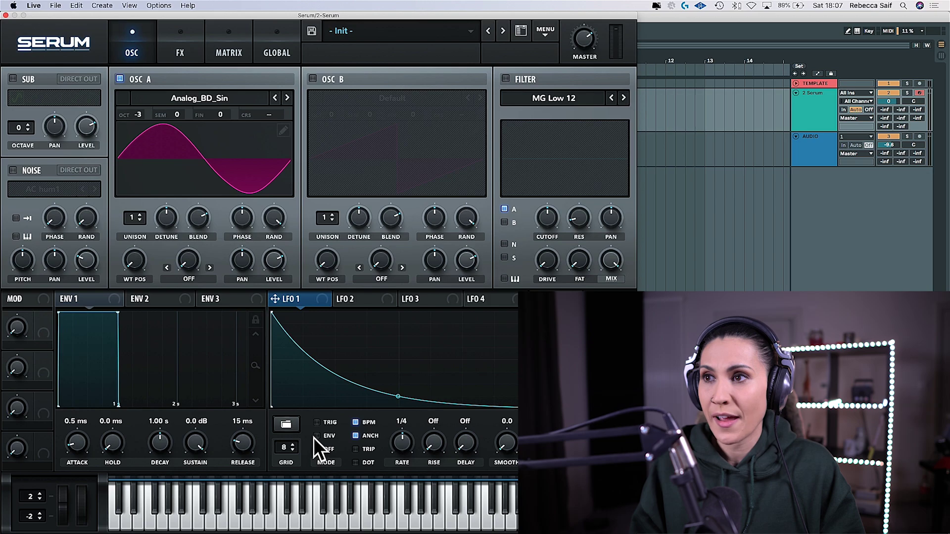
click(355, 422)
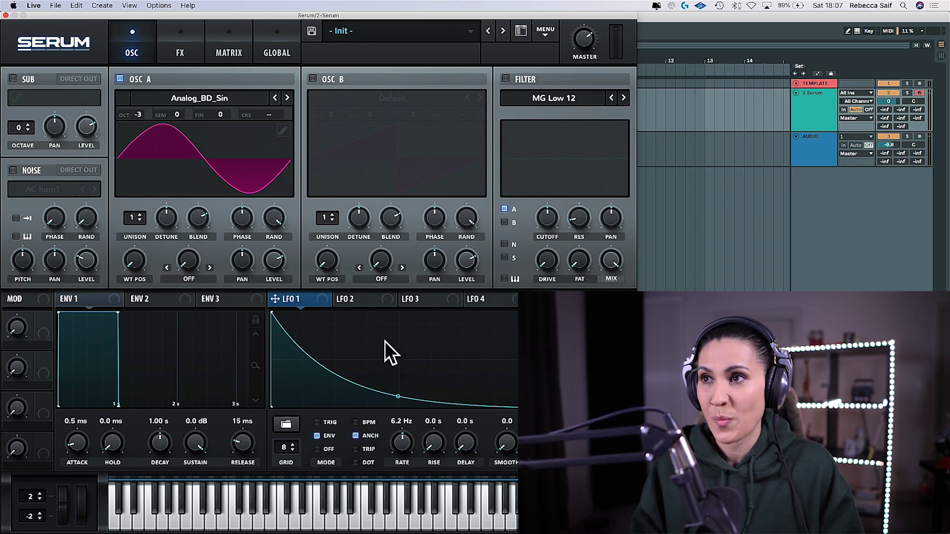
drag(377, 290, 270, 113)
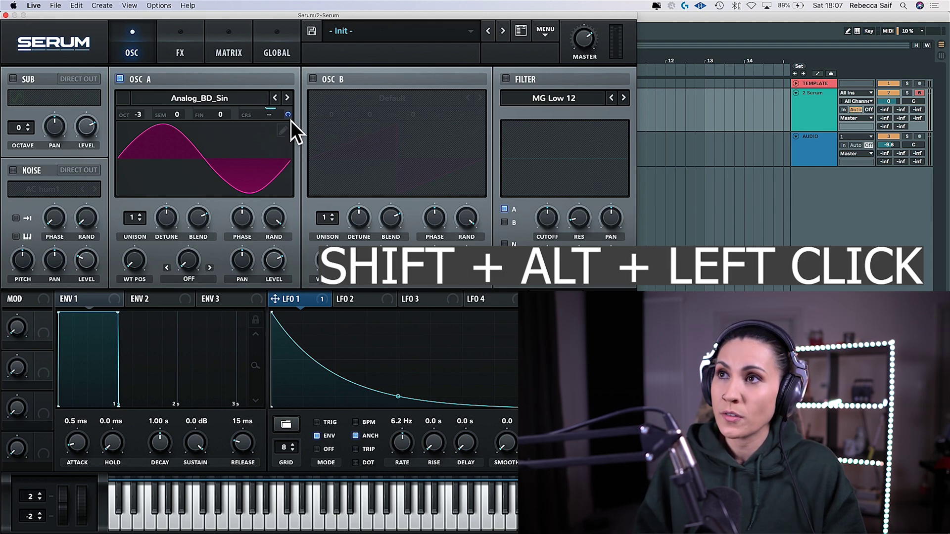
Step: Set LFO 1's coarse pitch modulation depth to 13 and slow its rate to 2.9 Hz
drag(286, 117, 290, 121)
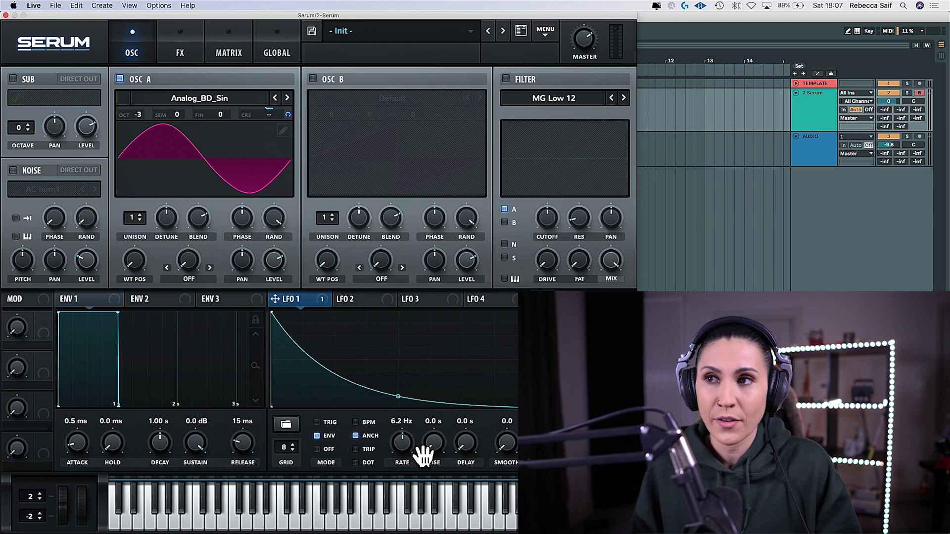
mouse_move(402, 445)
mouse_down()
mouse_move(407, 470)
mouse_move(406, 439)
mouse_up()
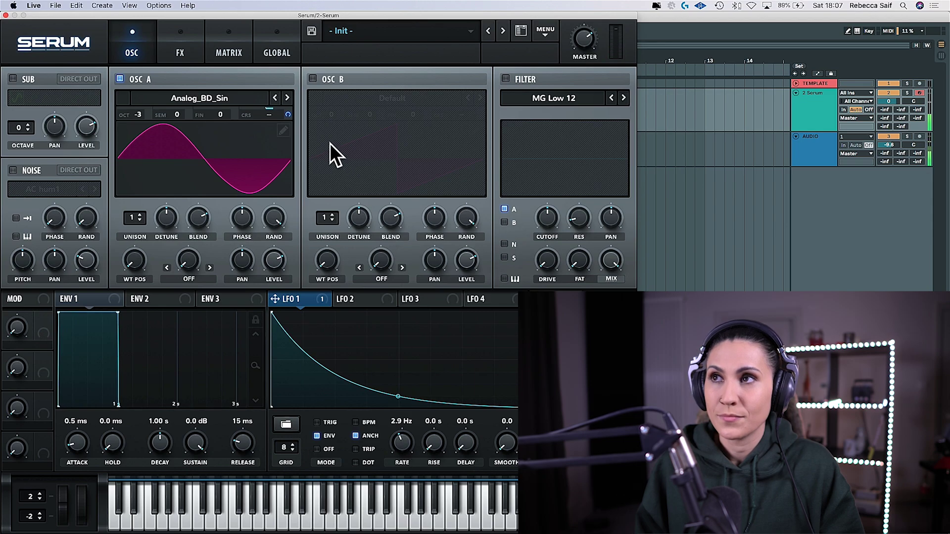
drag(288, 115, 289, 118)
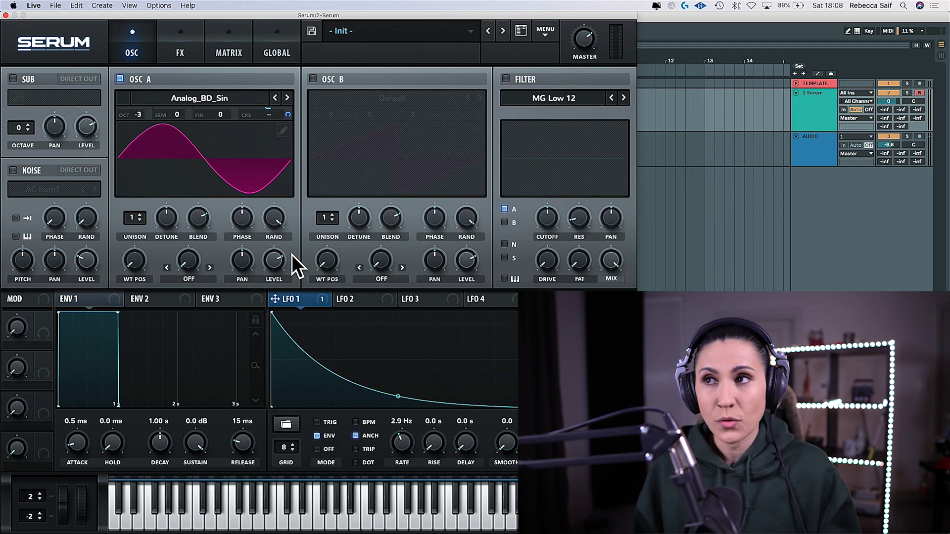
Step: Make LFO 2 an unsynced exponential-decay envelope at 0.6 Hz modulating OSC A's level
click(372, 303)
drag(399, 314, 250, 275)
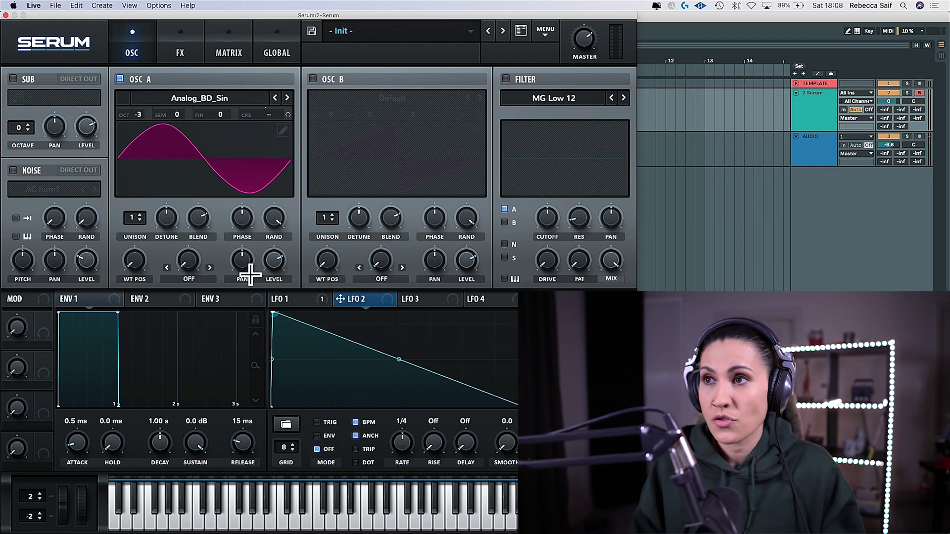
drag(398, 359, 387, 398)
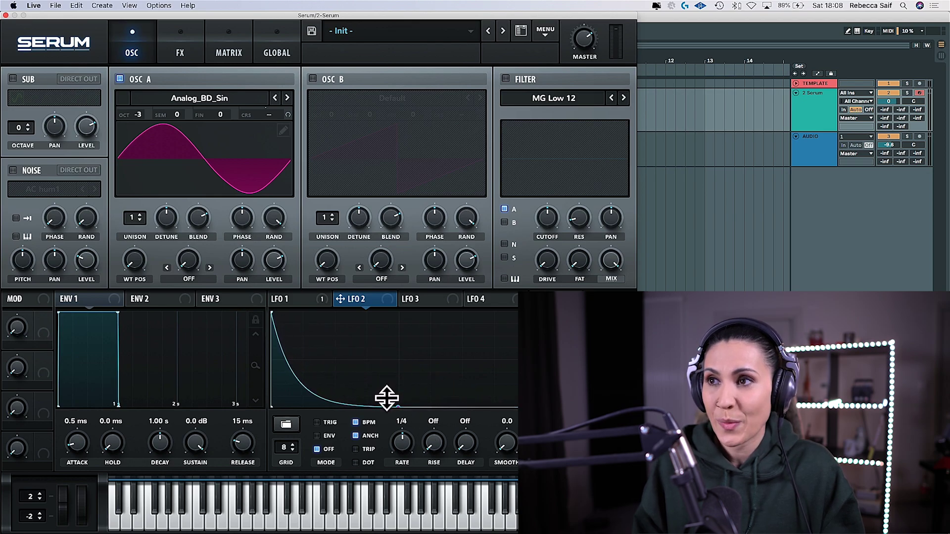
click(320, 437)
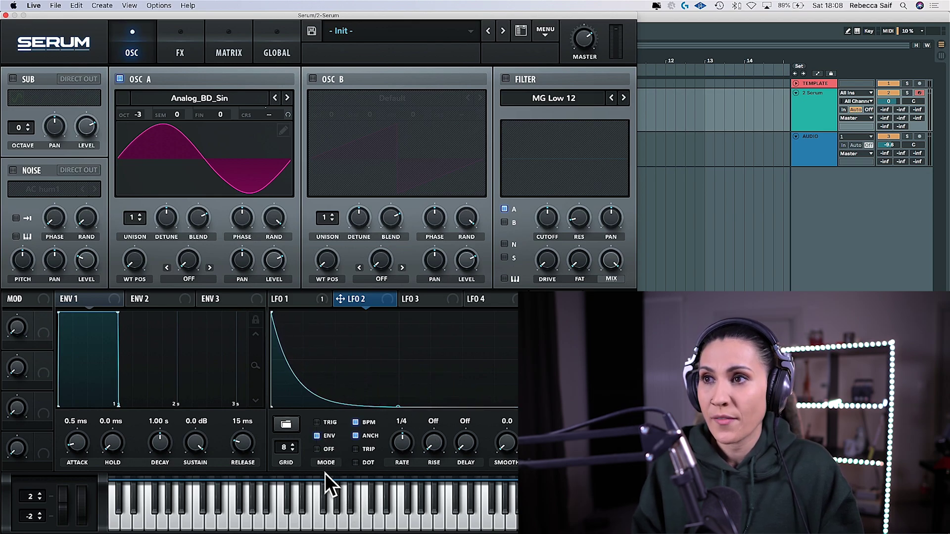
click(357, 422)
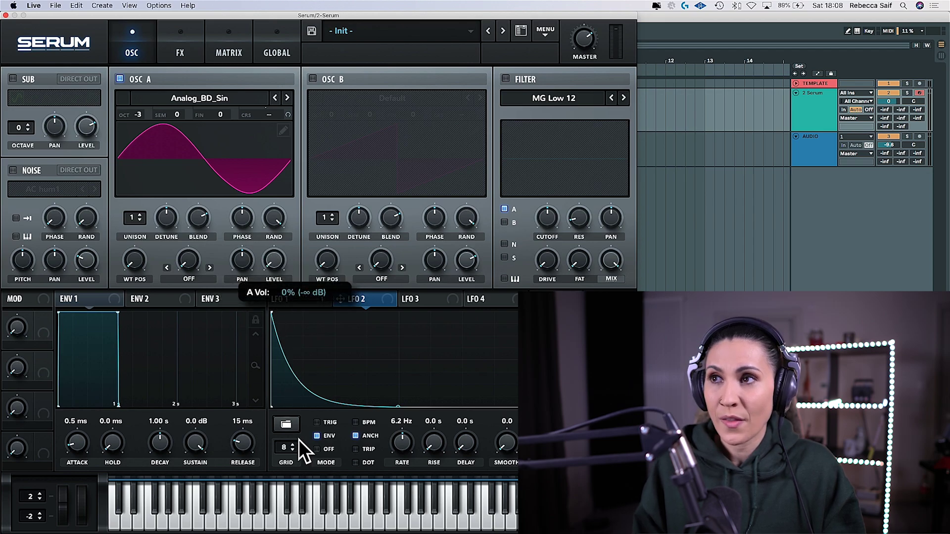
drag(385, 298, 273, 262)
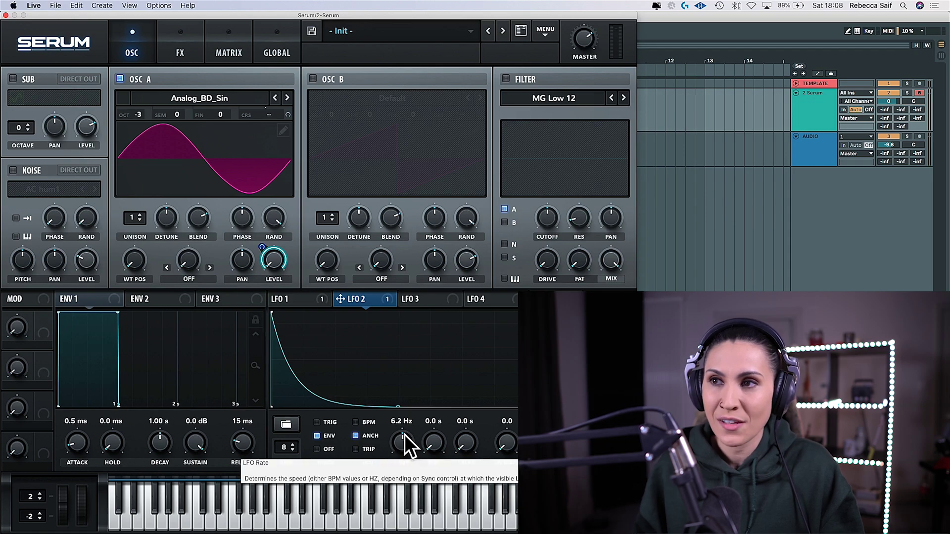
mouse_move(405, 435)
mouse_down()
mouse_move(403, 461)
mouse_move(405, 437)
mouse_move(409, 449)
mouse_up()
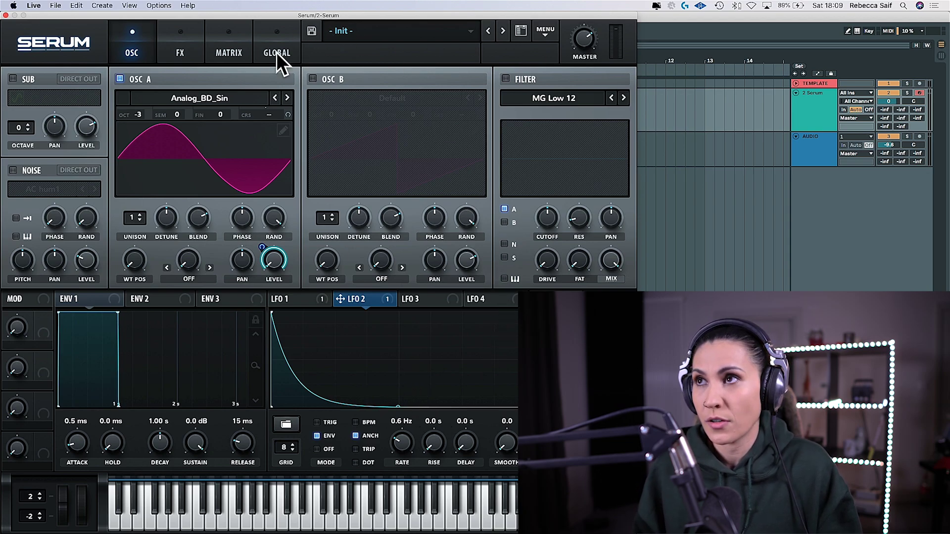
Step: In the modulation matrix, route row 3 from LFO 3 to Global > Mast.Tun
click(228, 52)
click(40, 147)
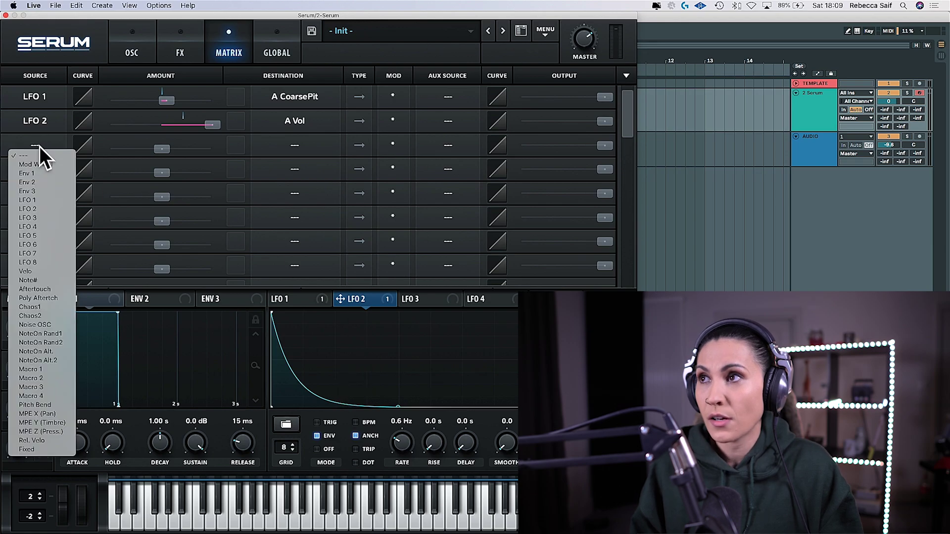
click(41, 218)
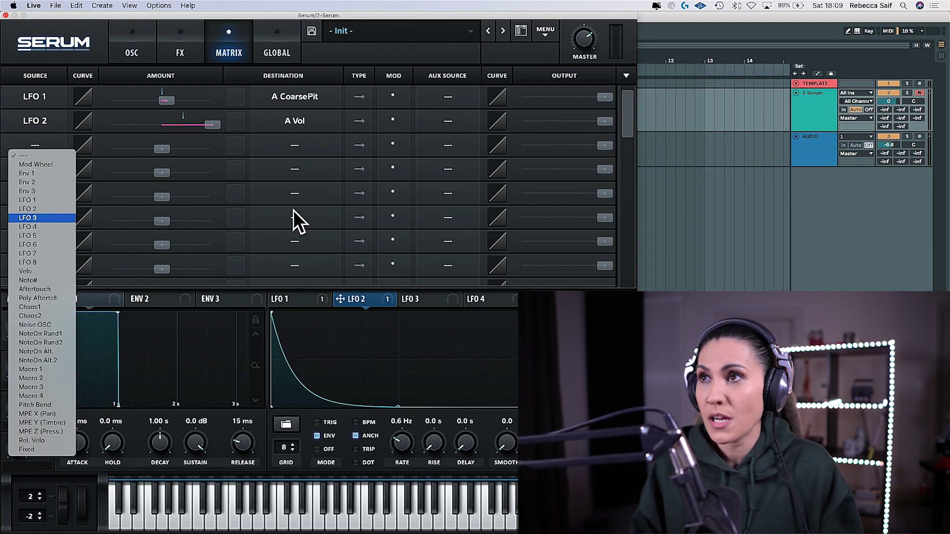
click(302, 143)
mouse_move(297, 218)
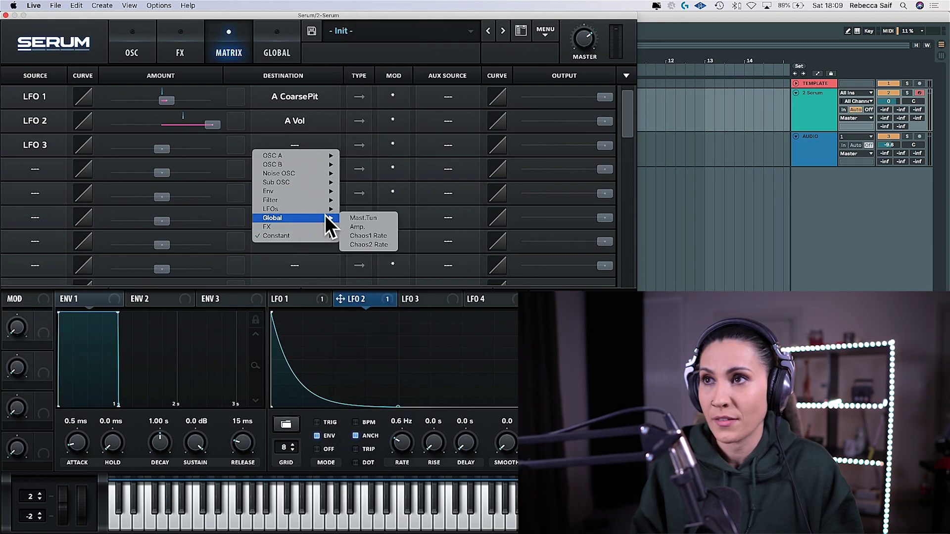
click(396, 219)
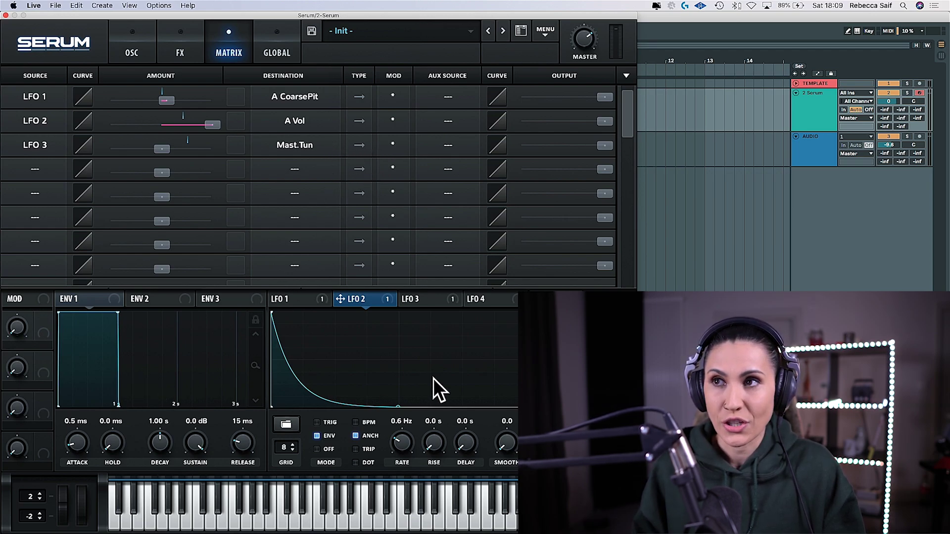
Step: Shape LFO 3 into an unsynced 1.3 Hz decay curve and set its tuning amount to 20
click(432, 300)
drag(399, 314, 163, 239)
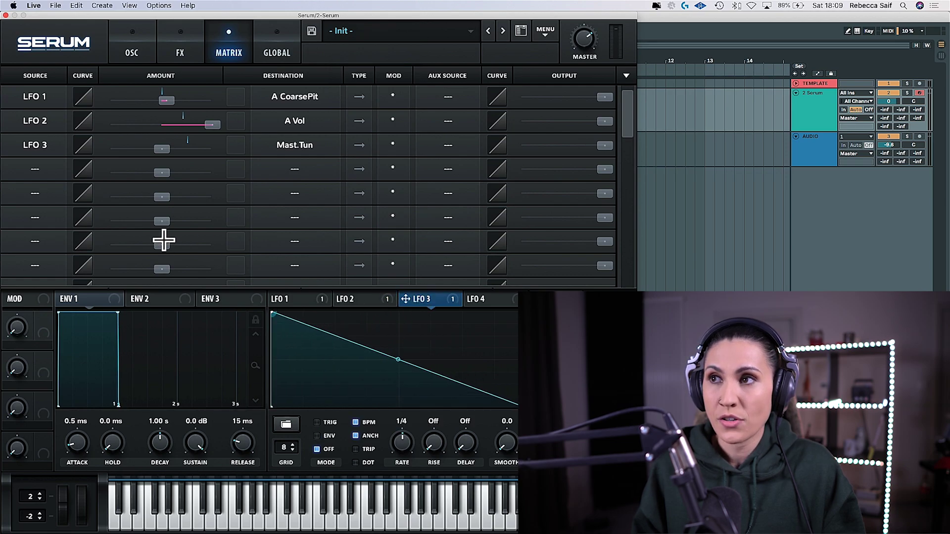
drag(391, 356, 386, 391)
click(364, 422)
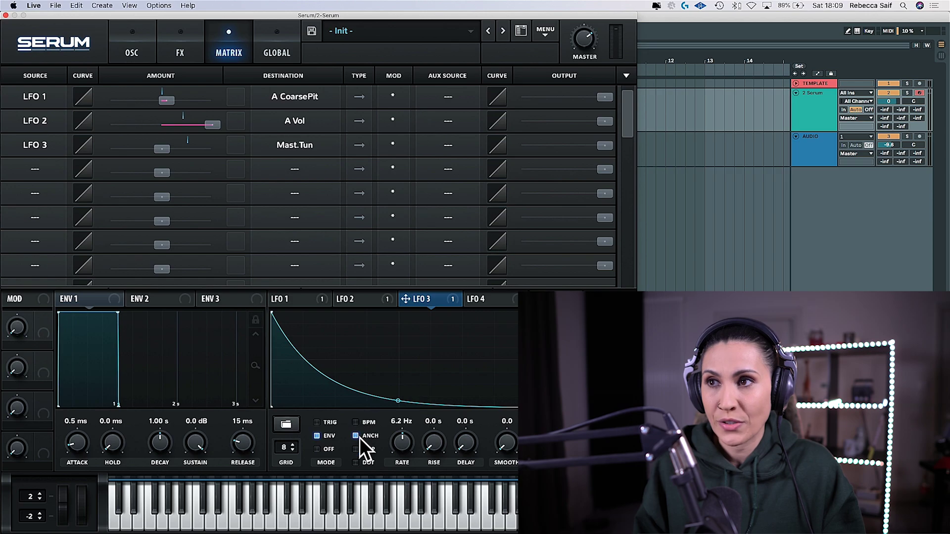
drag(403, 438, 402, 458)
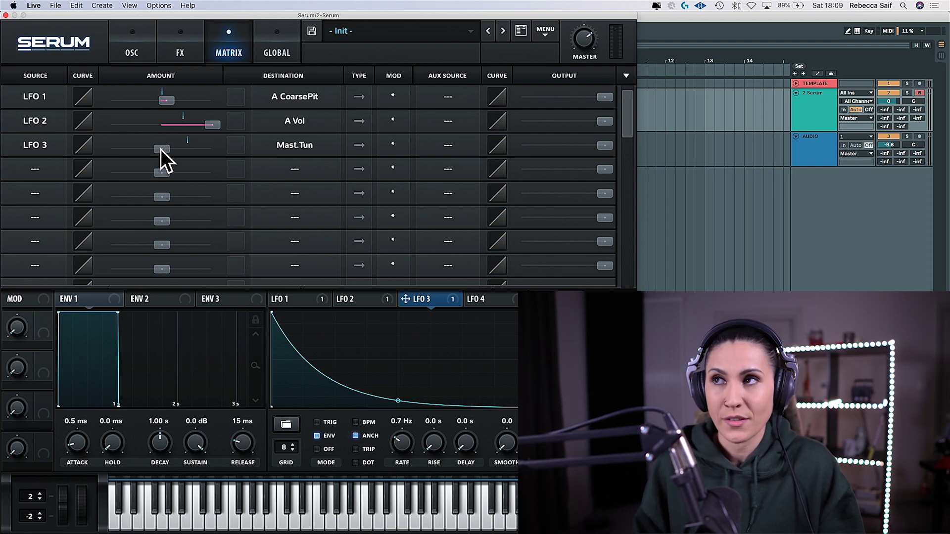
mouse_move(162, 147)
mouse_down()
mouse_move(176, 147)
mouse_move(166, 150)
mouse_up()
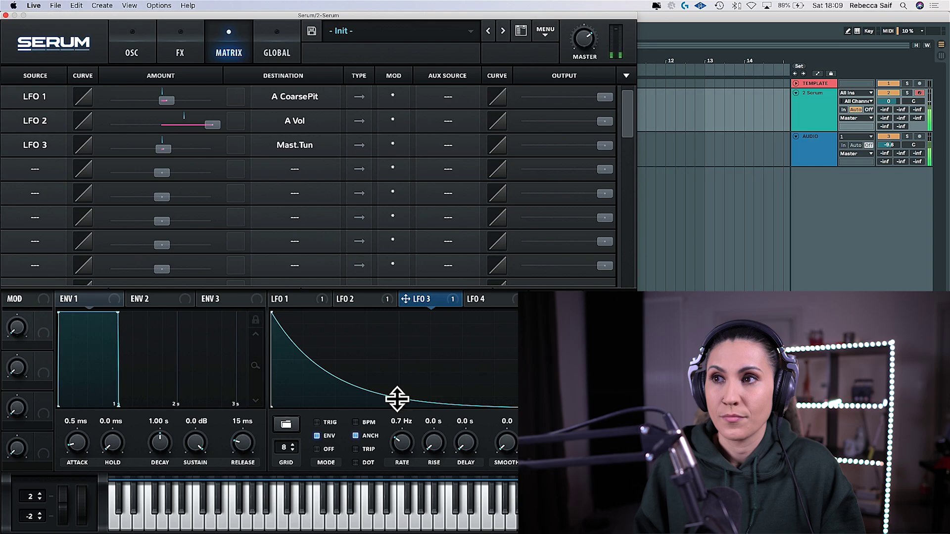
scroll(403, 449, down, 2)
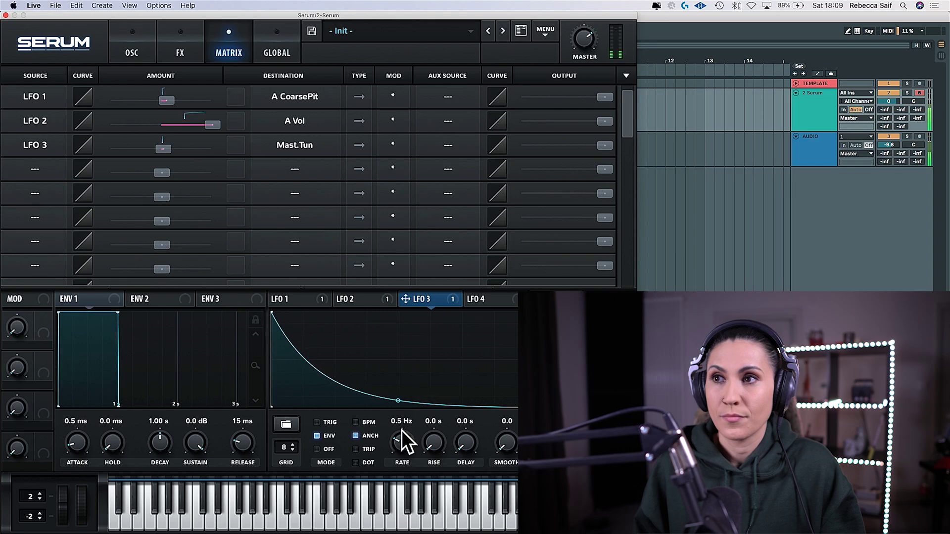
scroll(403, 428, up, 4)
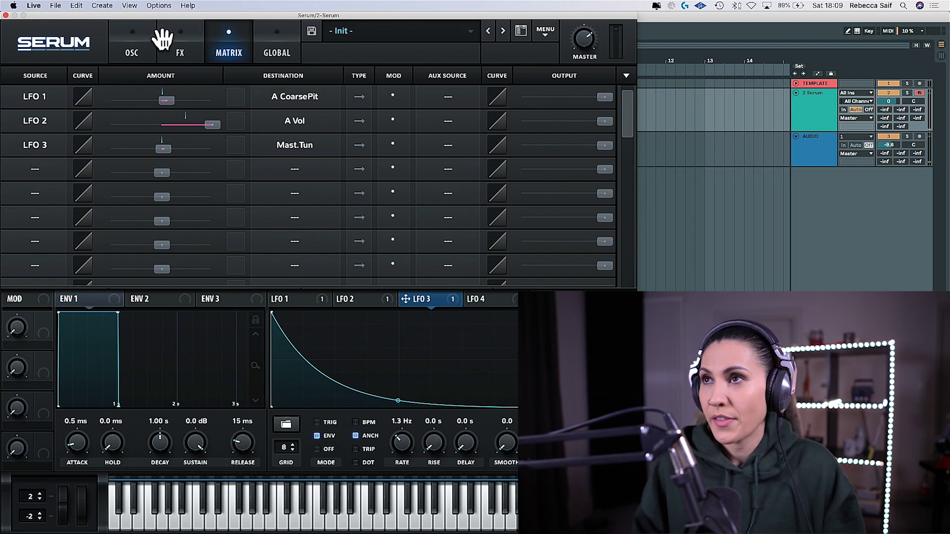
Step: Enable the MG Low 12 filter with lowered cutoff and slight Fat, modulated by LFO 3 at 44
click(130, 54)
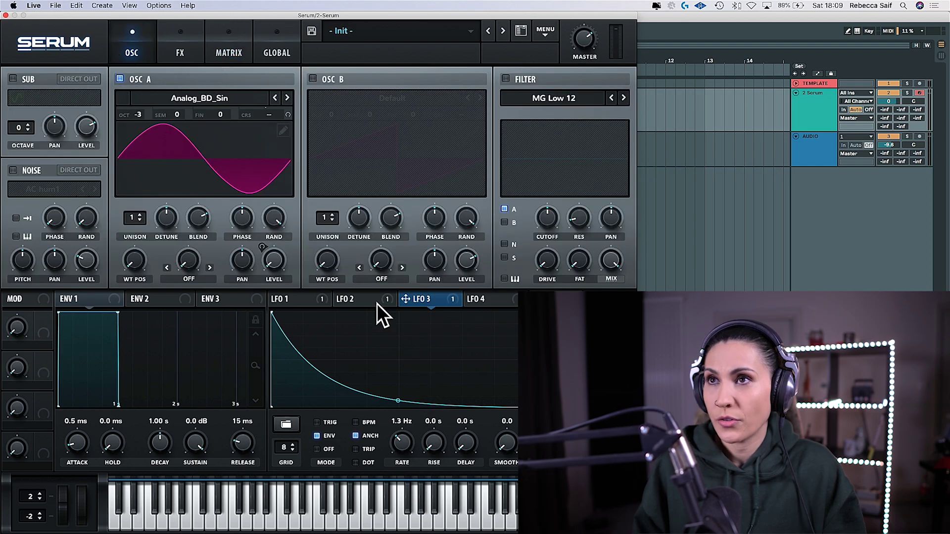
click(506, 79)
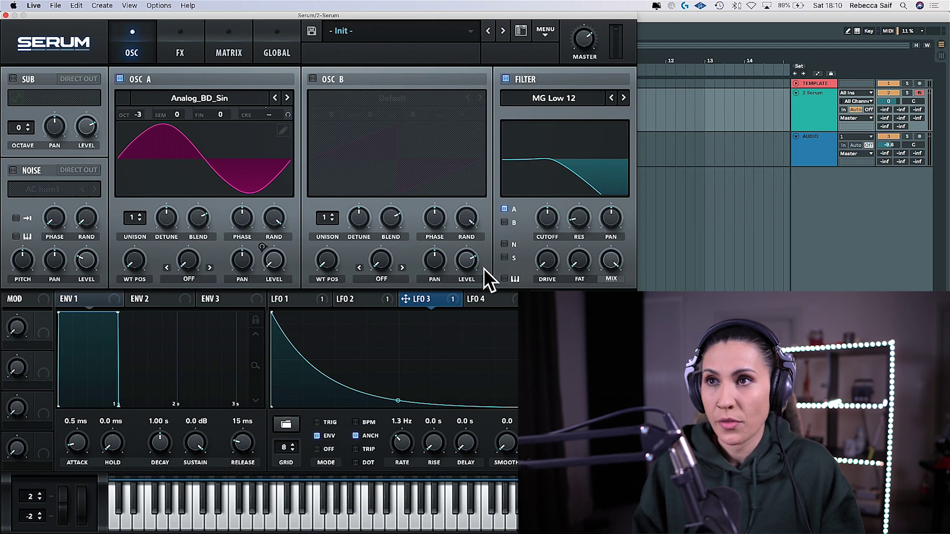
drag(453, 298, 550, 218)
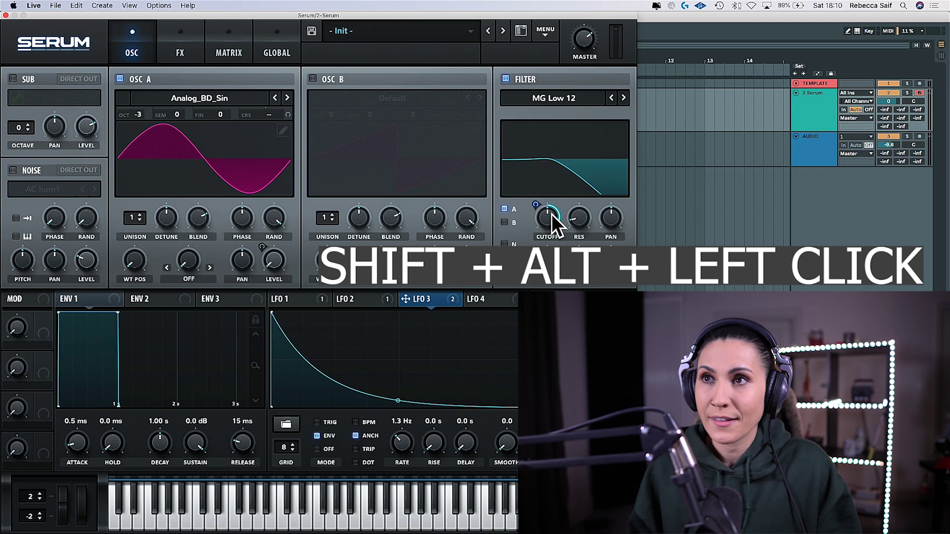
drag(544, 214, 550, 242)
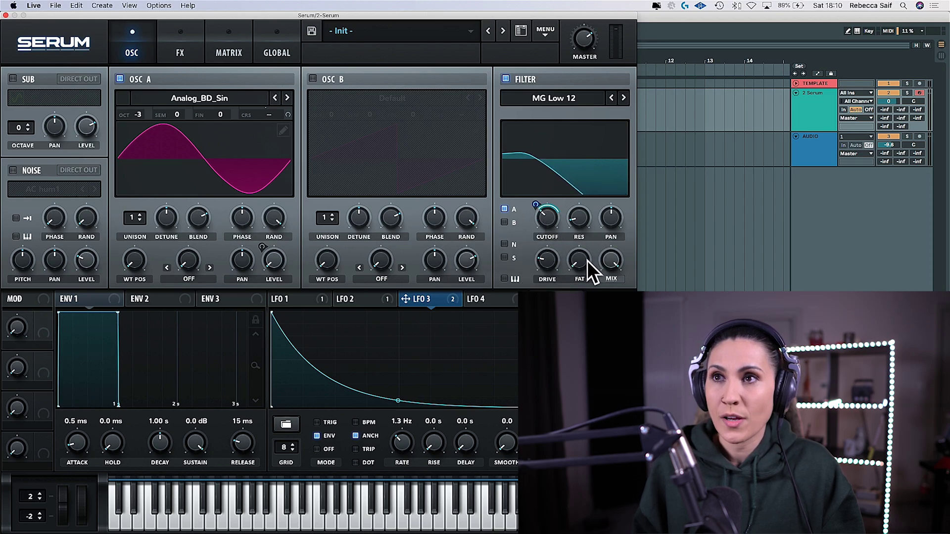
drag(587, 260, 584, 238)
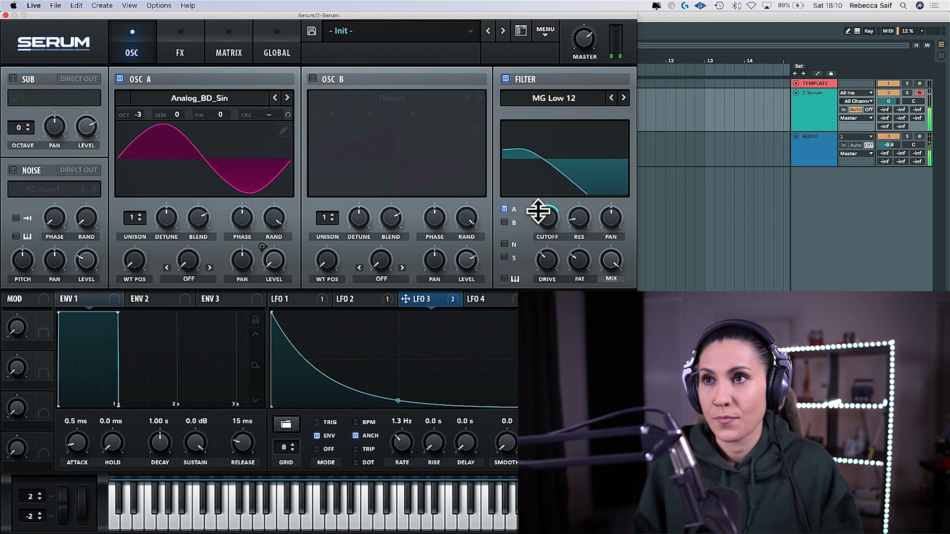
mouse_move(539, 206)
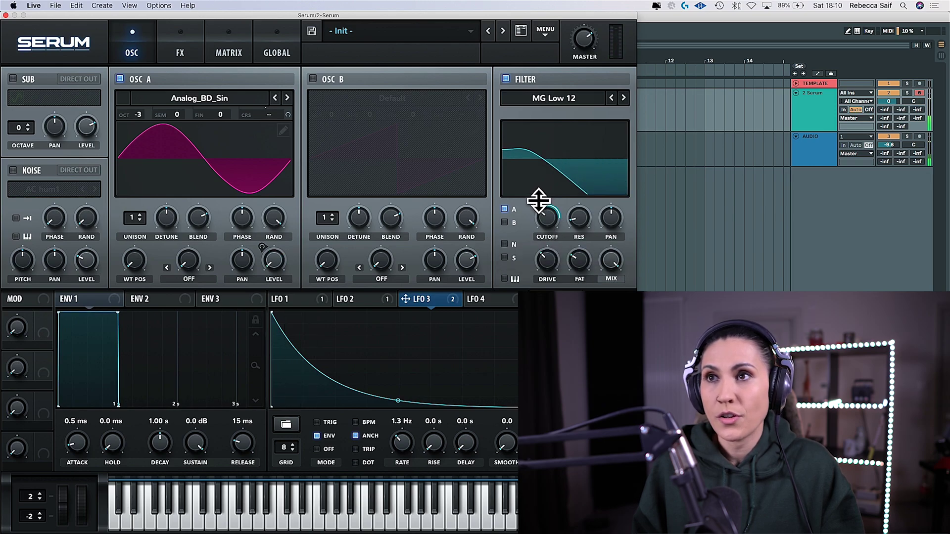
mouse_move(539, 202)
mouse_down()
mouse_move(545, 208)
mouse_move(538, 205)
mouse_up()
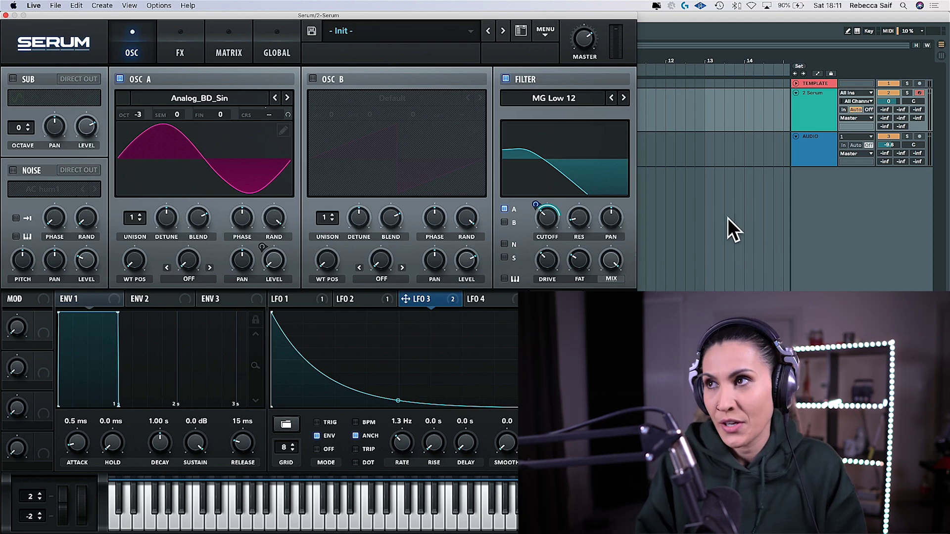
Step: Enable the noise oscillator and load the XF_KikAtk_33 kick-attack sample
click(13, 171)
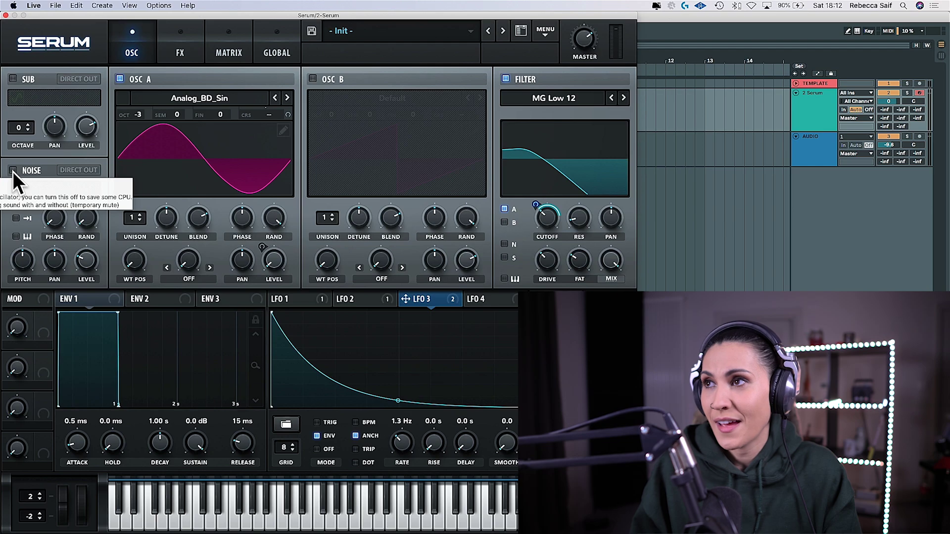
click(46, 192)
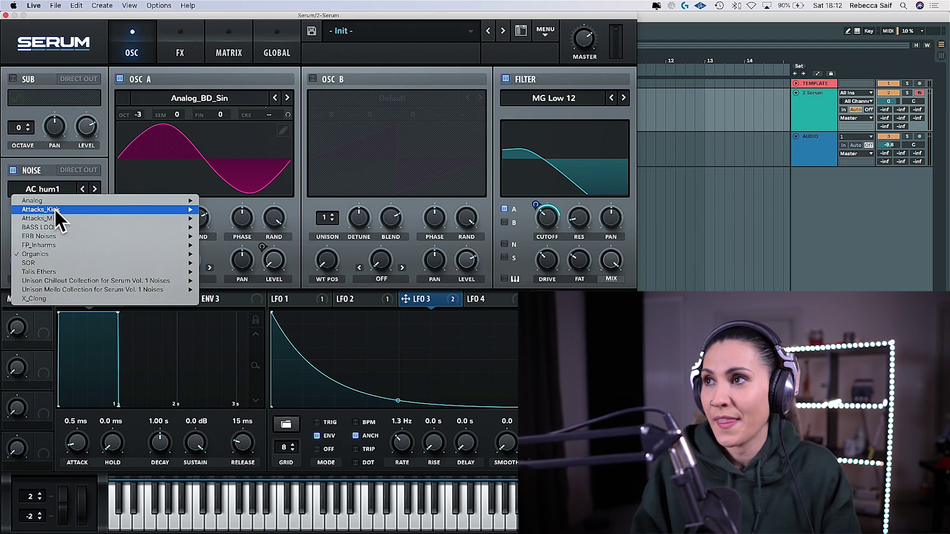
mouse_move(55, 209)
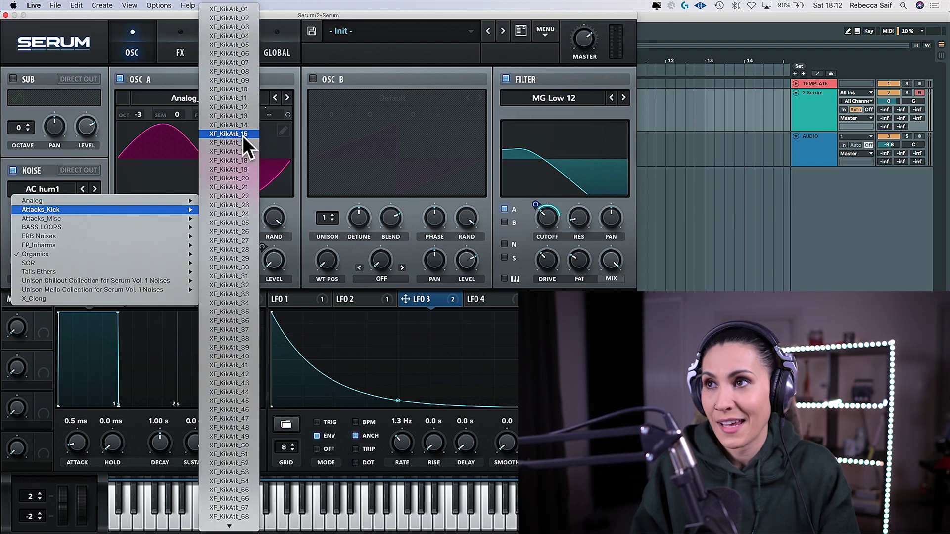
click(239, 294)
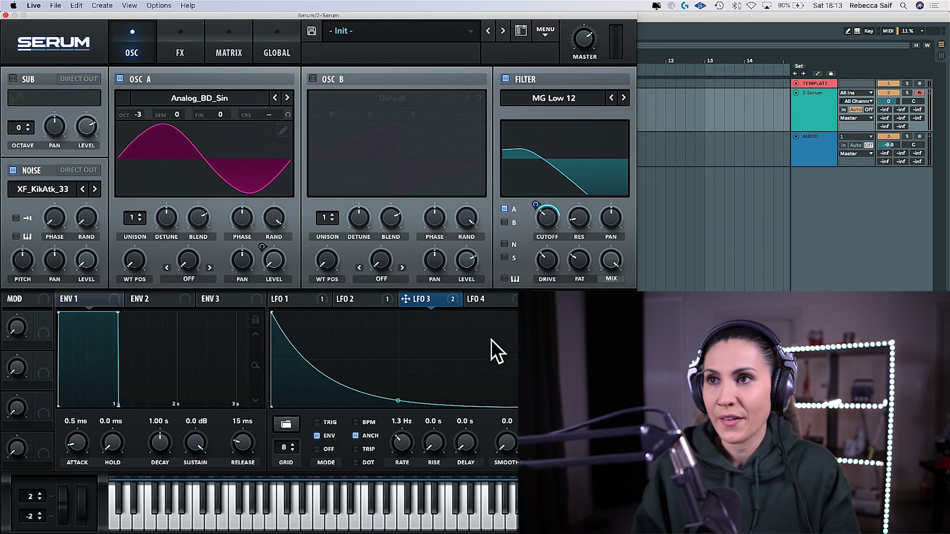
Step: Make LFO 4 a free-running 3.5 Hz decay envelope modulating the noise layer's level
click(480, 300)
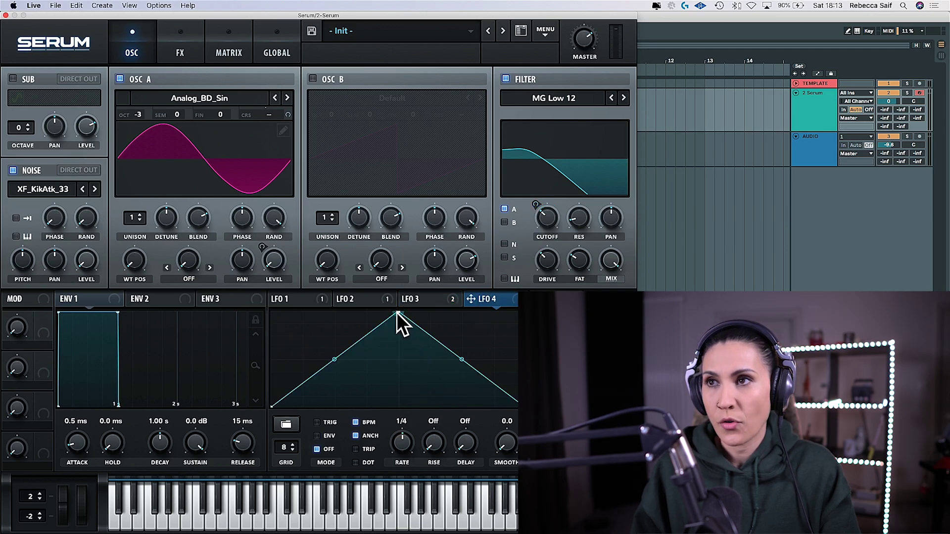
drag(397, 313, 214, 269)
drag(410, 361, 391, 399)
click(318, 437)
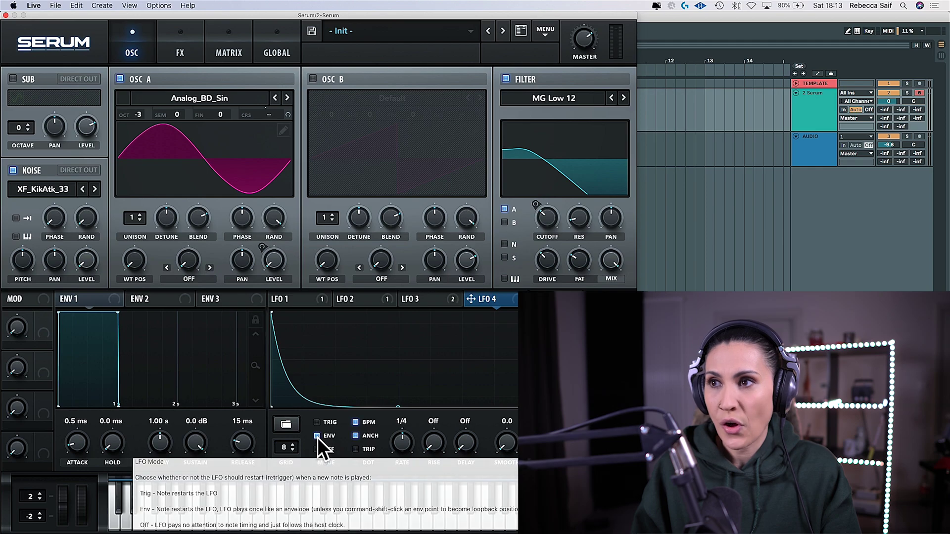
click(356, 424)
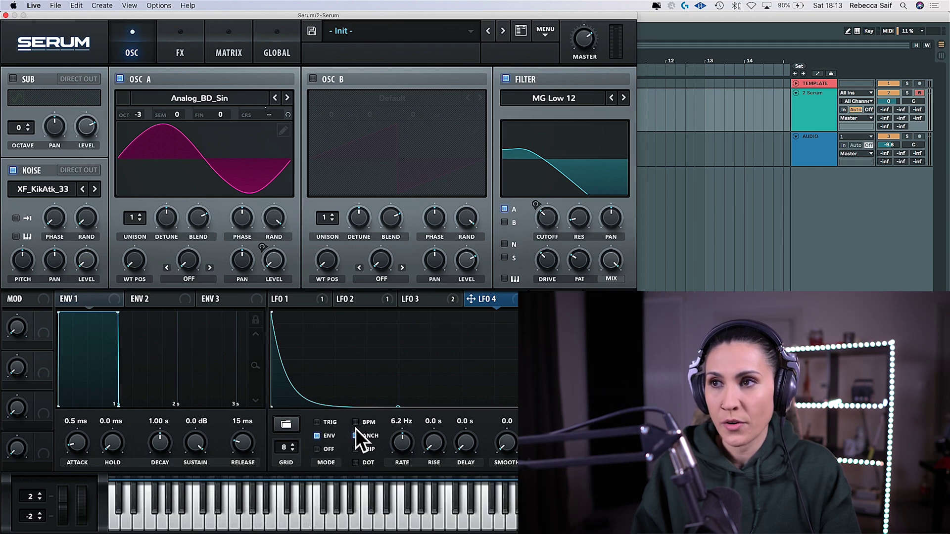
drag(471, 299, 113, 259)
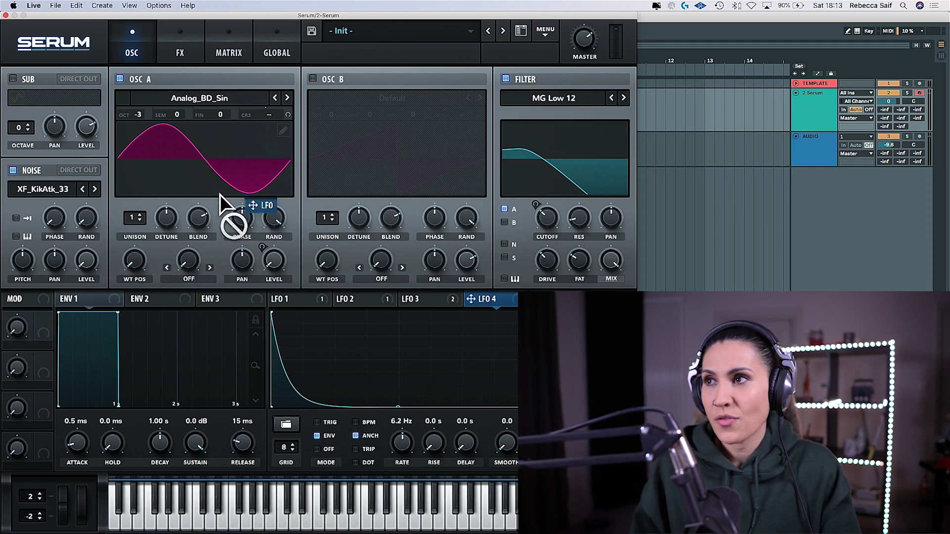
drag(220, 195, 85, 257)
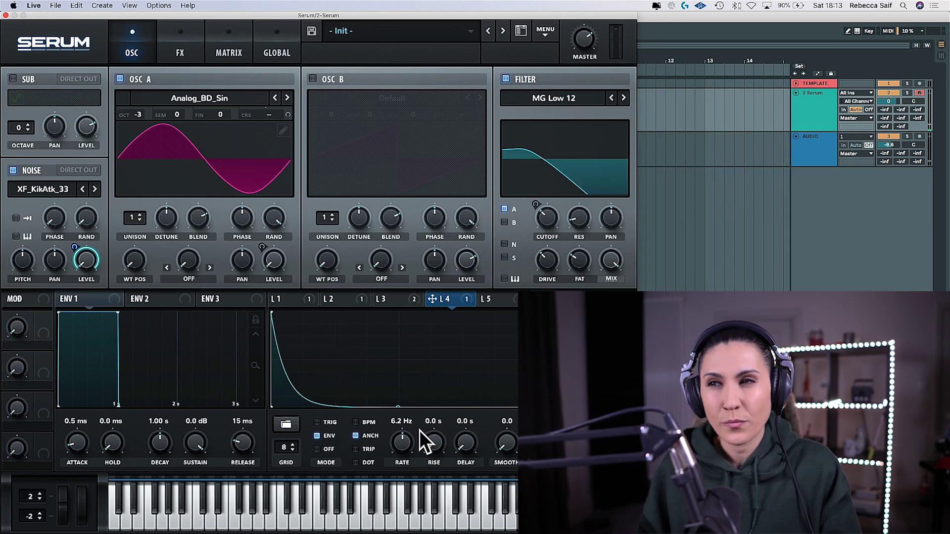
mouse_move(409, 429)
mouse_down()
mouse_move(405, 467)
mouse_move(399, 433)
mouse_up()
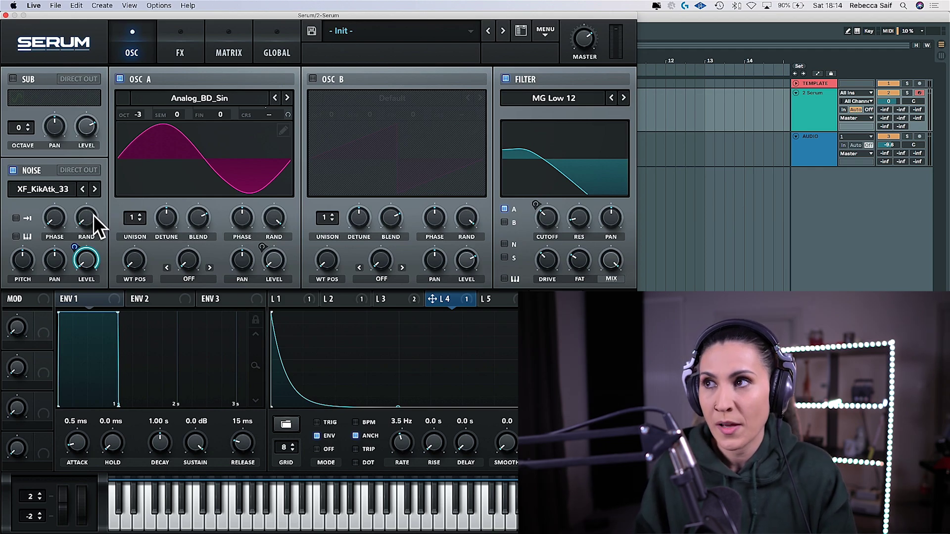
Step: Enable the Compressor and Tube distortion effects, raising distortion Drive to about 41%
click(180, 51)
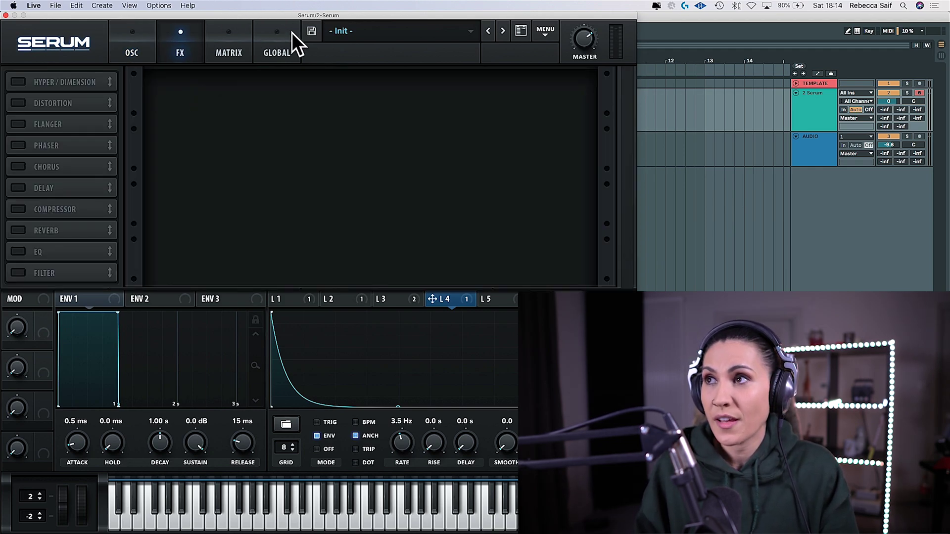
click(18, 209)
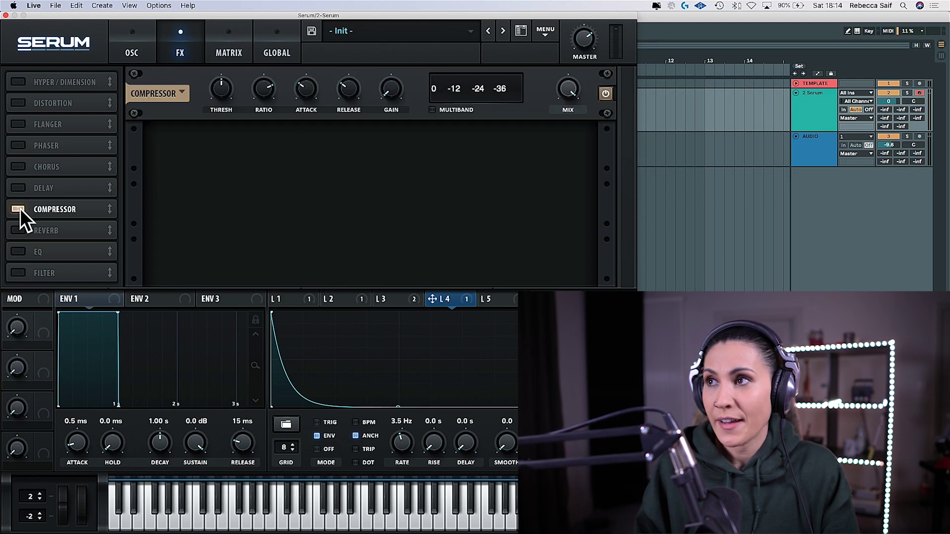
click(18, 103)
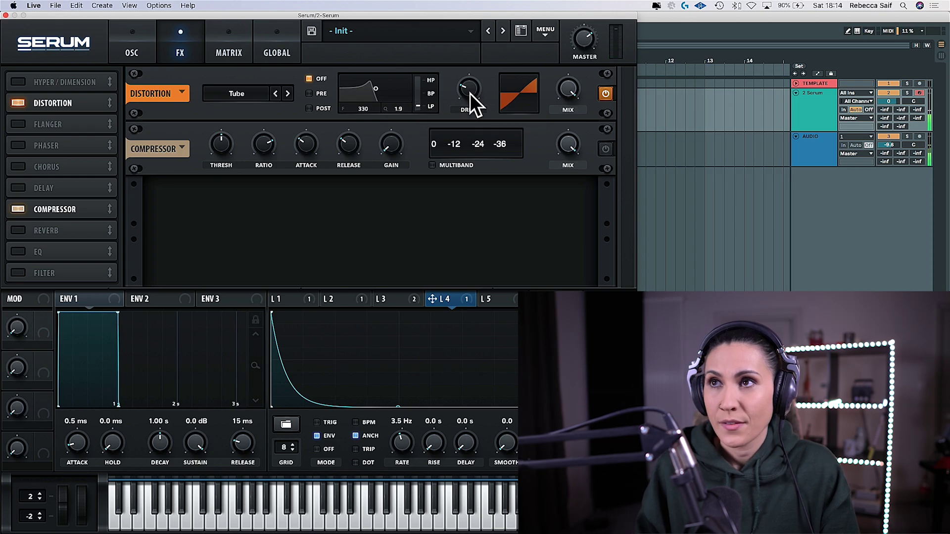
mouse_move(473, 93)
mouse_down()
mouse_move(473, 51)
mouse_move(473, 76)
mouse_up()
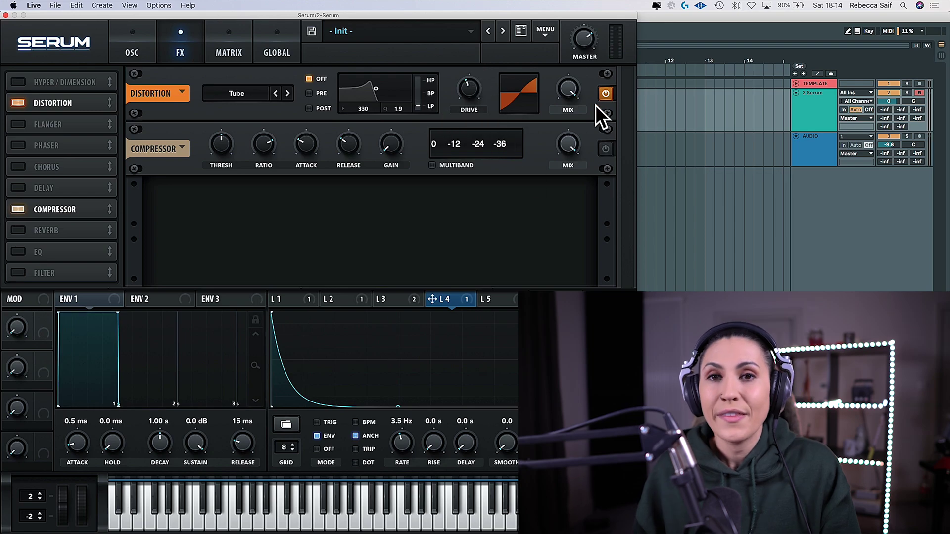
Step: Set the compressor attack to about 121 ms, raise the threshold, and set gain to 6.0 dB
click(605, 150)
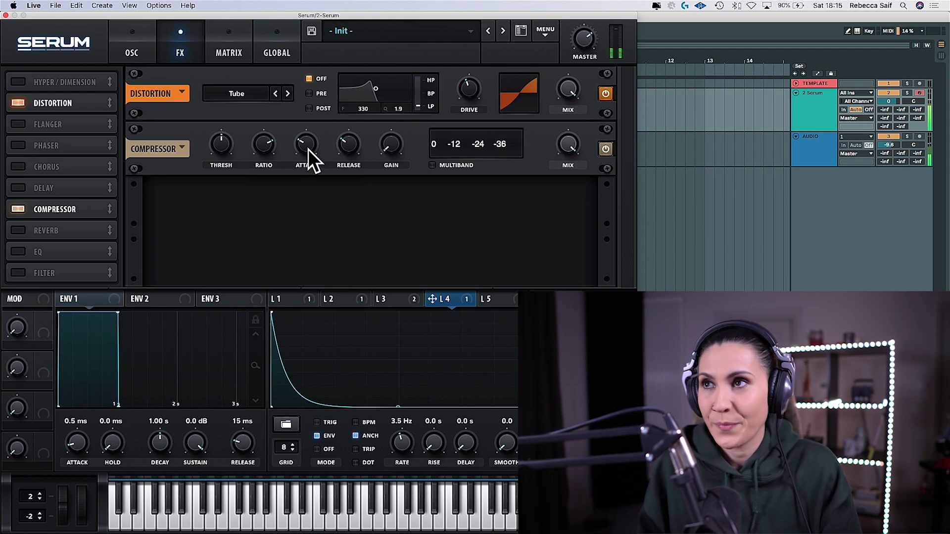
drag(307, 149, 309, 141)
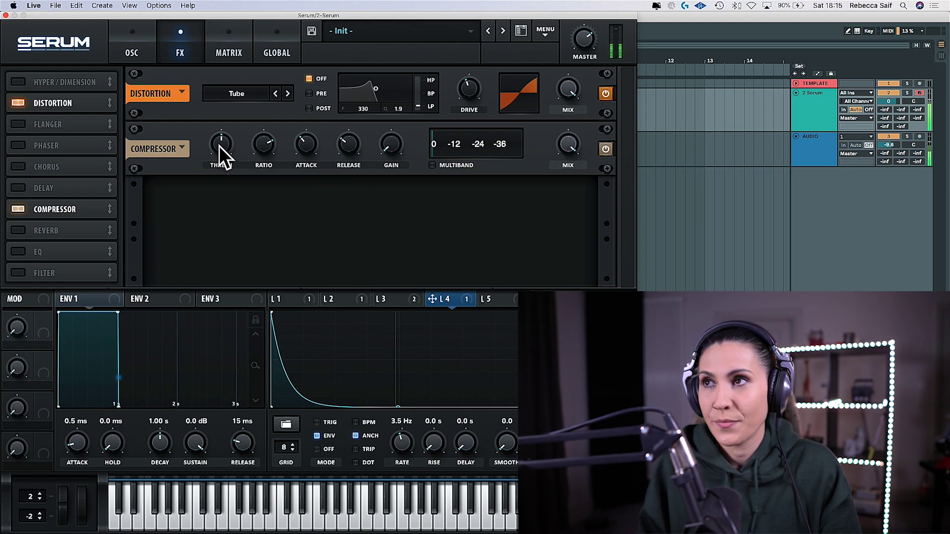
mouse_move(224, 139)
drag(224, 138, 225, 133)
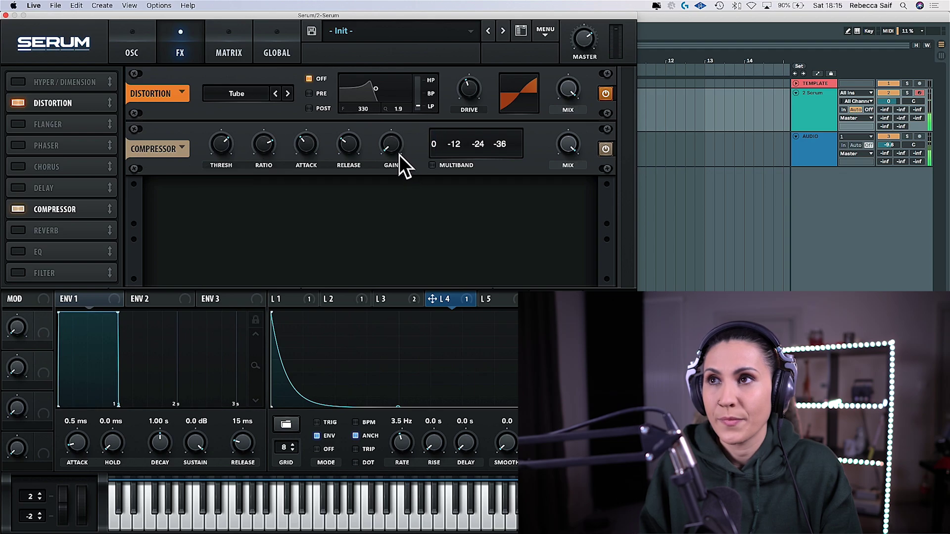
drag(396, 141, 394, 126)
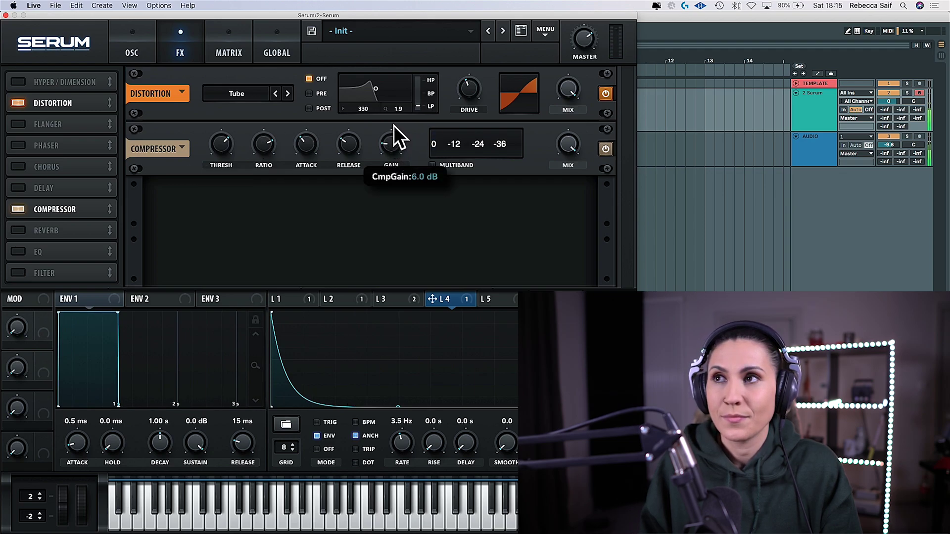
drag(256, 146, 263, 153)
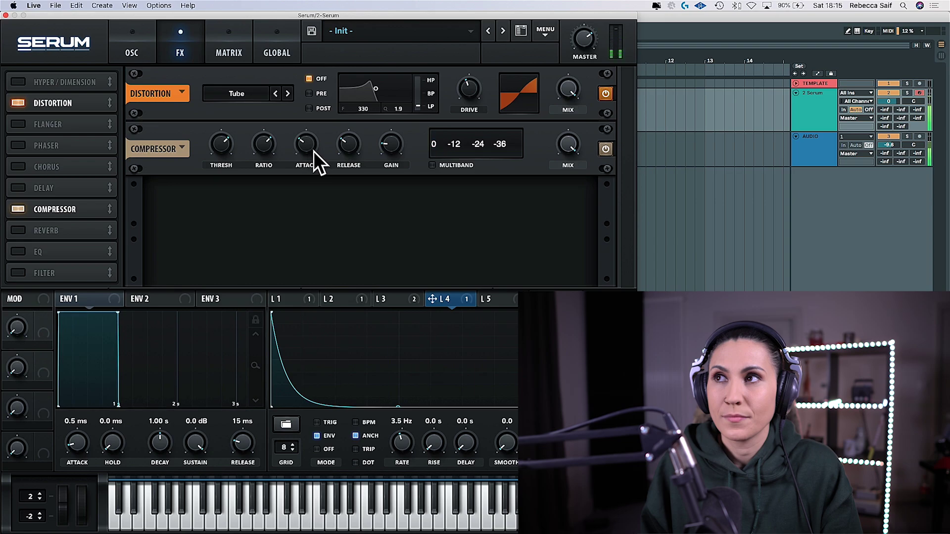
Step: Set LFO 4's modulation amount on Noise Level to 43
click(138, 58)
drag(79, 246, 80, 271)
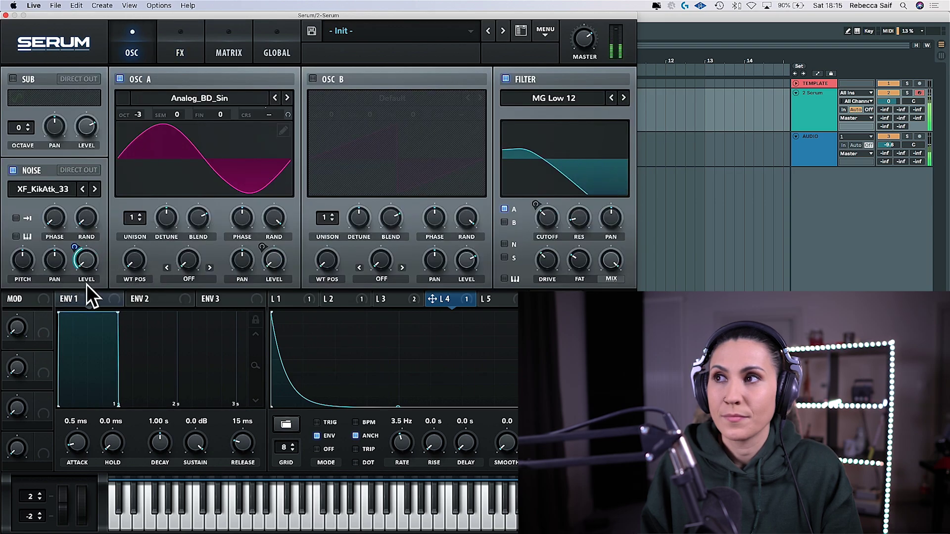
click(180, 46)
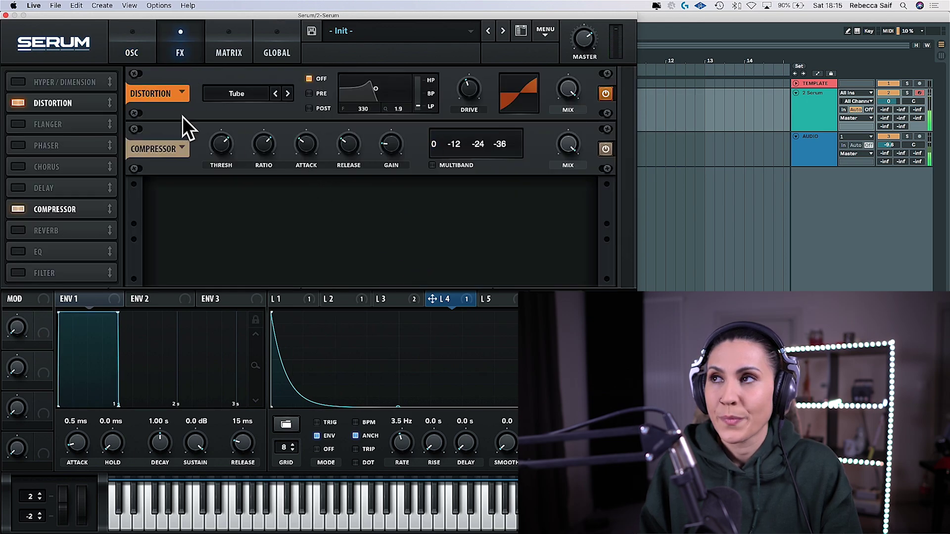
Step: Close the Serum and SPAN windows, add a Saturator after SPAN with 4.00 dB Drive, and audition
click(6, 15)
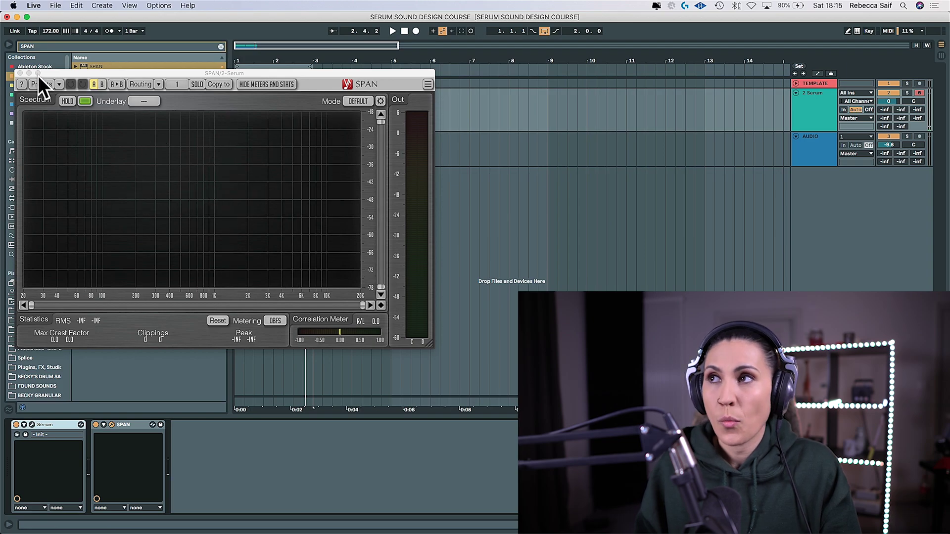
click(20, 73)
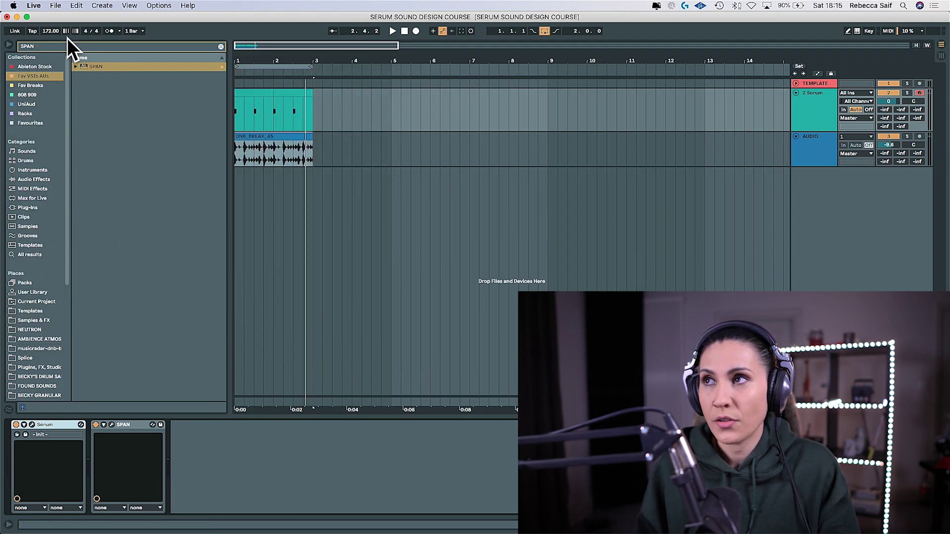
key(super+f)
text(sat)
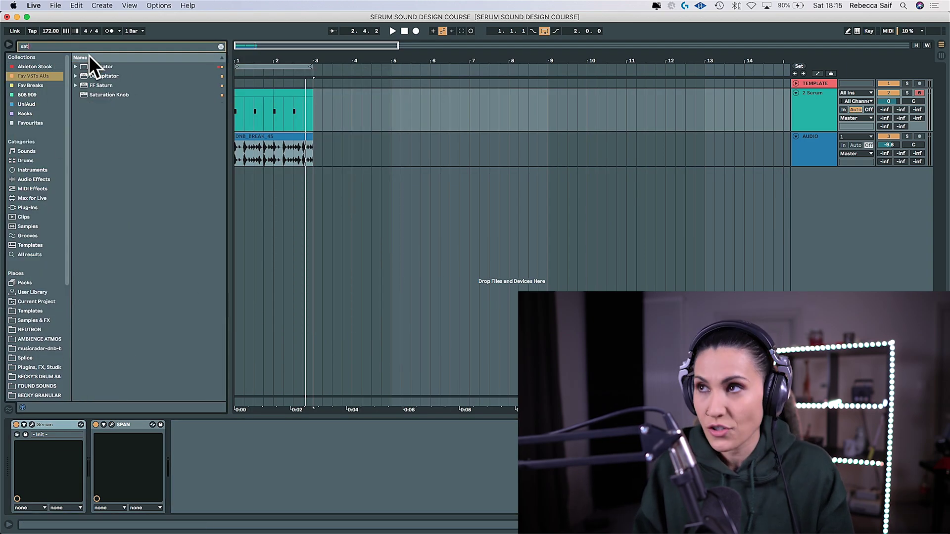
mouse_move(92, 66)
mouse_down()
mouse_move(247, 509)
mouse_move(263, 449)
mouse_up()
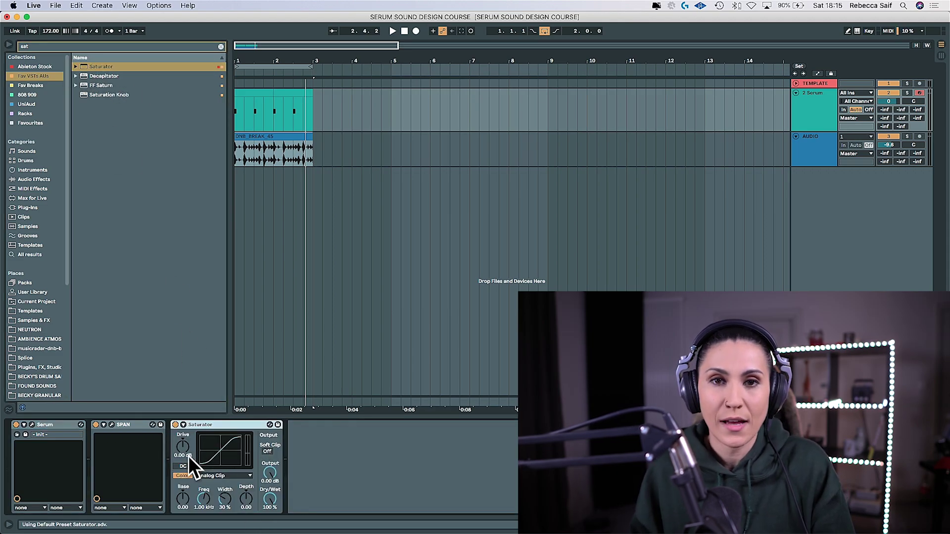
drag(180, 450, 182, 457)
key(space)
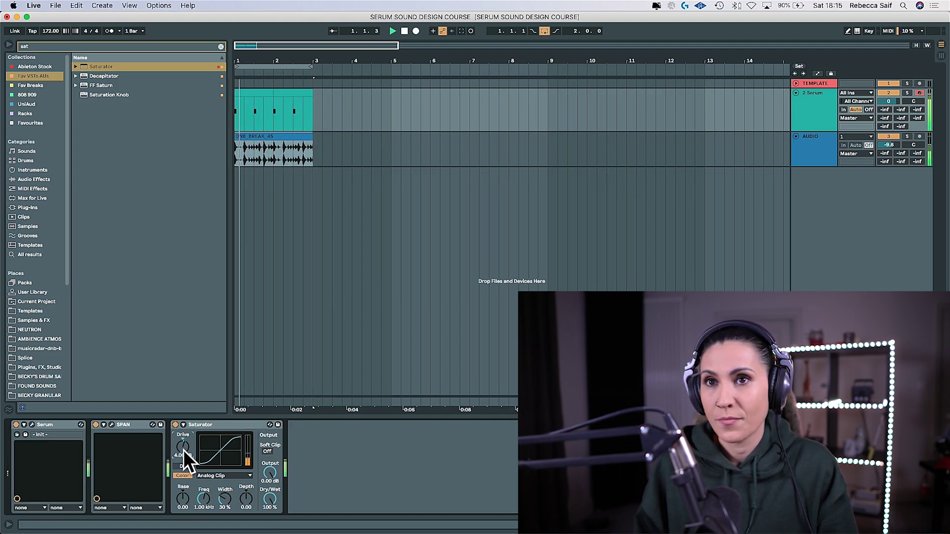
Step: Reopen Serum and lower LFO 4's modulation amount on Noise Level to 27
click(32, 425)
drag(78, 246, 87, 265)
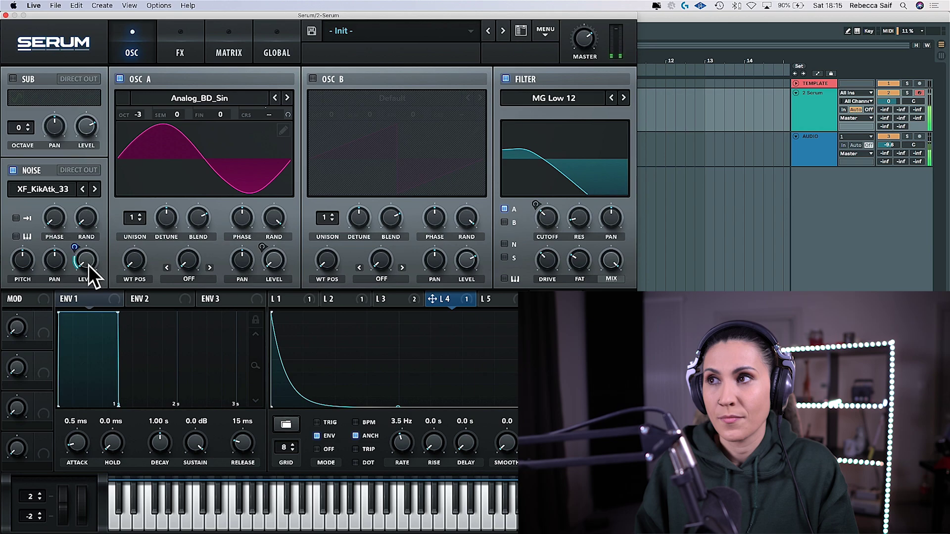